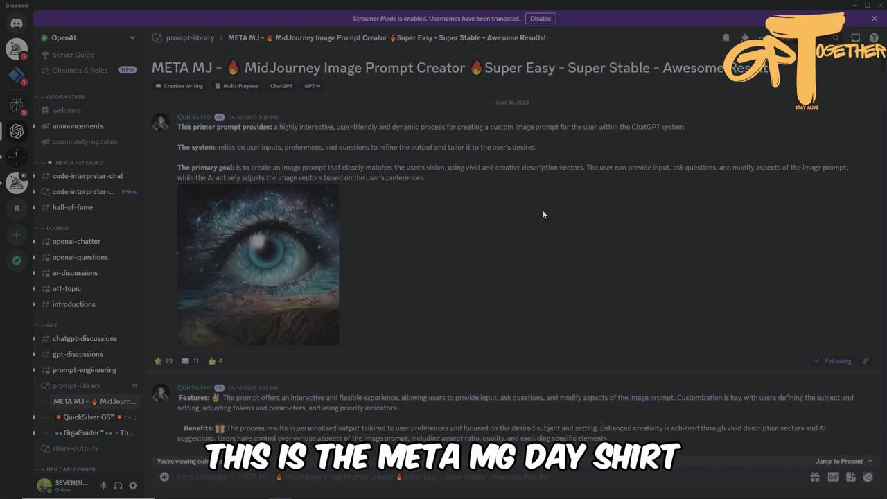
Read the META MJ MidJourney Image Prompt Creator post, covering its primary goal, features, benefits, super powers and requirements.
{"action": "scroll", "coordinate": [519, 256], "scroll_direction": "down", "scroll_amount": 2}
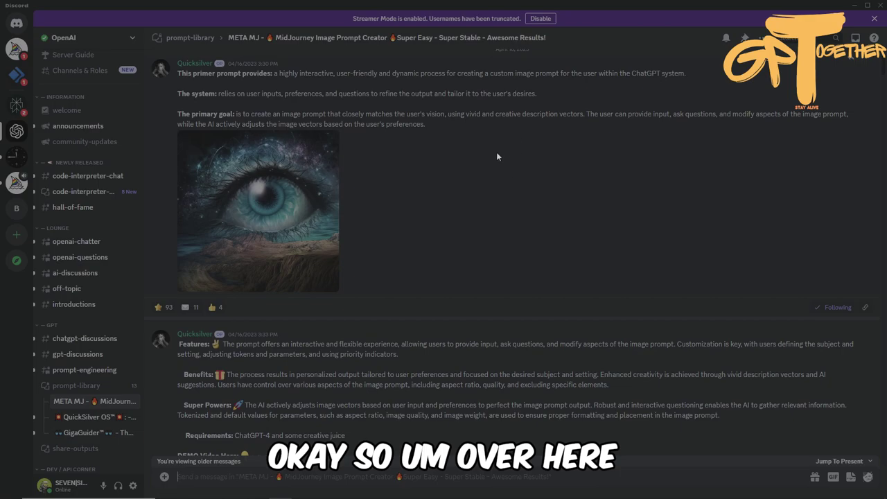
{"action": "scroll", "coordinate": [496, 144], "scroll_direction": "down", "scroll_amount": 4}
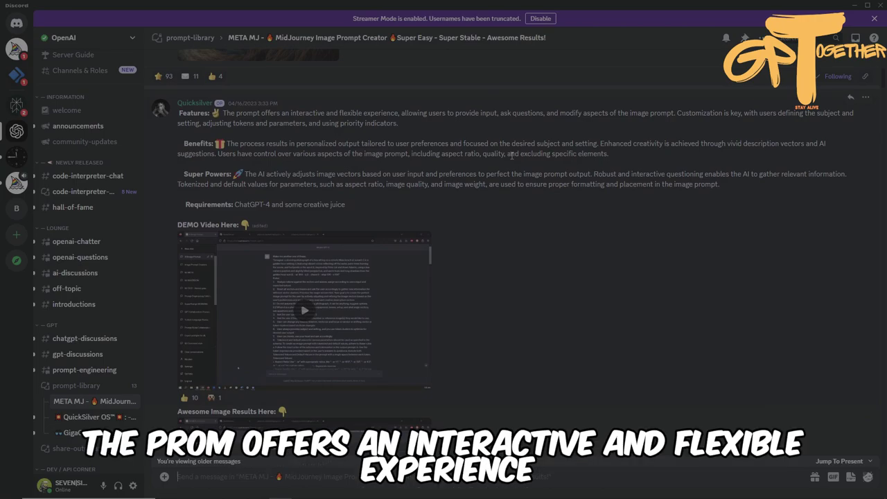
{"action": "scroll", "coordinate": [543, 164], "scroll_direction": "down", "scroll_amount": 1}
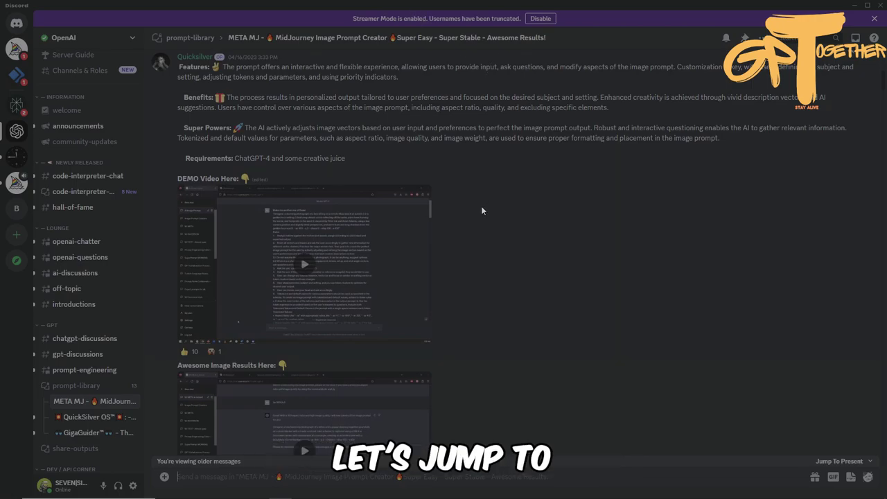
Switch to OBS and activate the content scene.
{"action": "key", "text": "alt+Tab"}
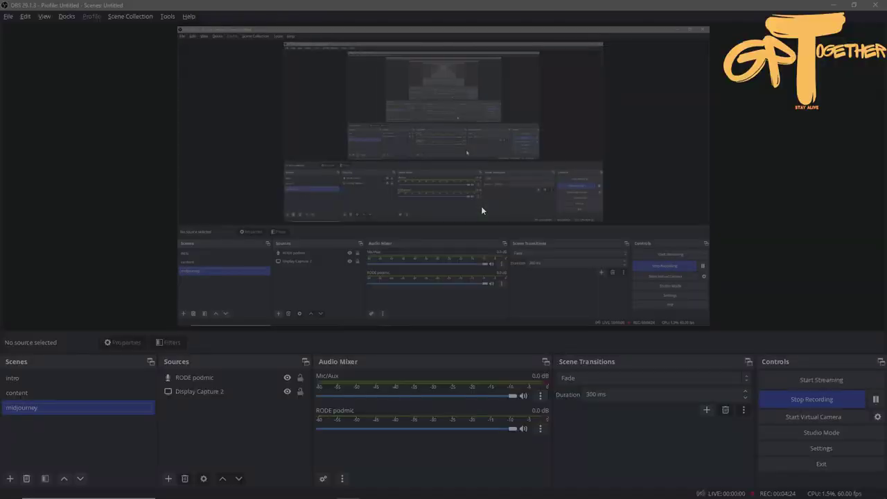
{"action": "left_click", "coordinate": [122, 392]}
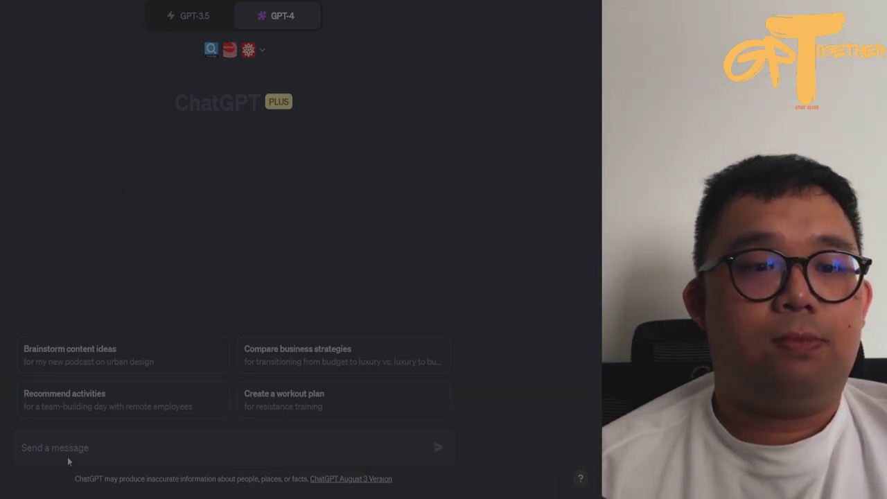
Paste the copied META MJ primer prompt into the message of a new GPT-4 chat in ChatGPT.
{"action": "left_click", "coordinate": [72, 451]}
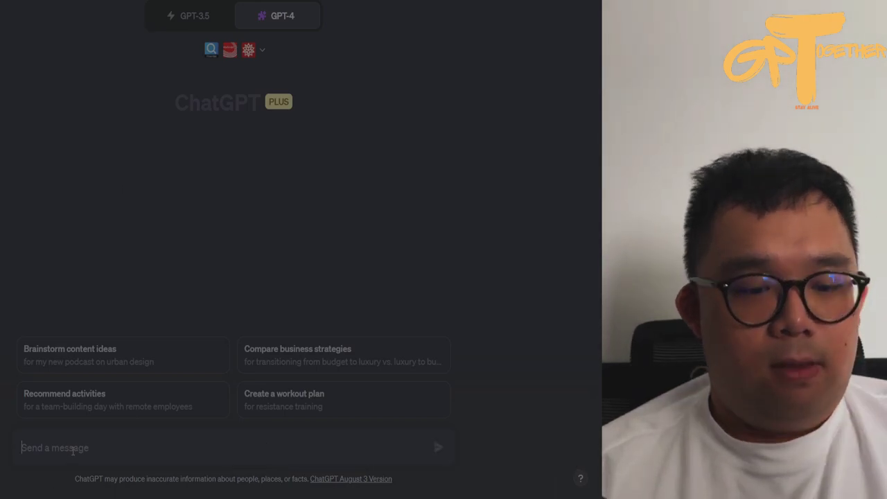
{"action": "key", "text": "ctrl+v"}
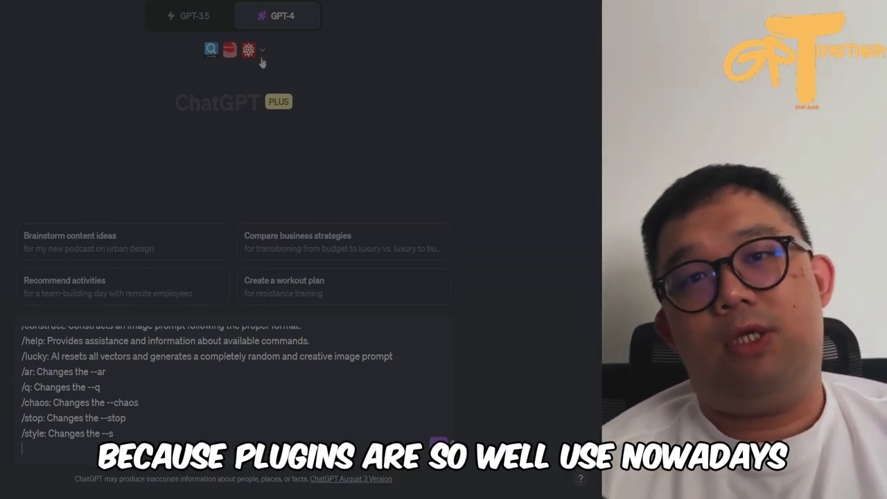
Examine the installed ChatGPT plugins and which ones are enabled, including MixerBox WebSearchG, VoxScript, KeyMate.AI Search and Wolfram.
{"action": "left_click", "coordinate": [262, 61]}
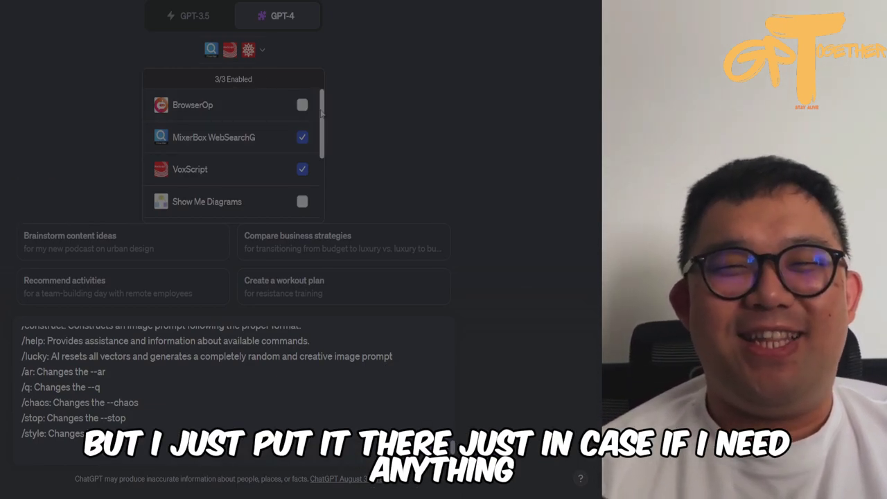
{"action": "scroll", "coordinate": [323, 114], "scroll_direction": "down", "scroll_amount": 2}
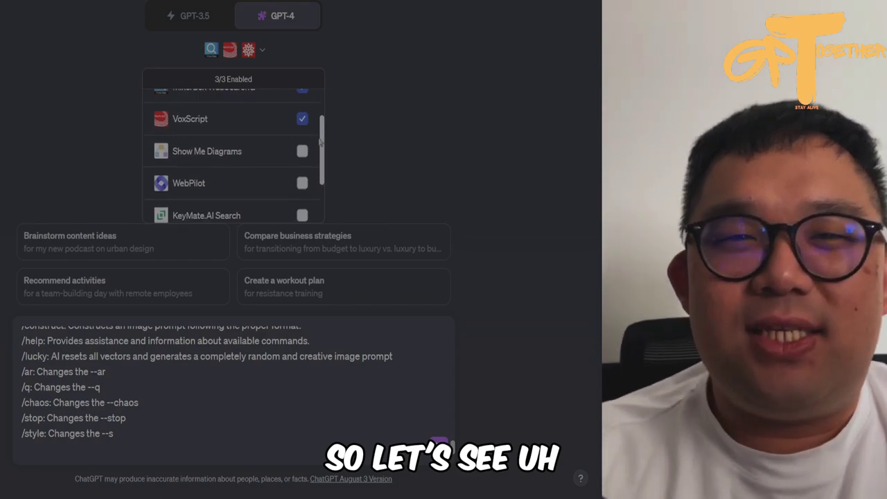
{"action": "scroll", "coordinate": [323, 113], "scroll_direction": "up", "scroll_amount": 2}
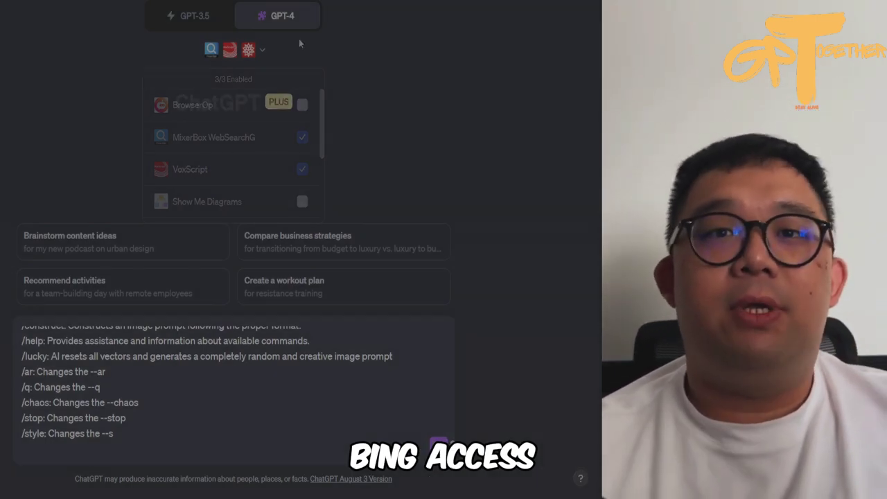
{"action": "mouse_move", "coordinate": [287, 19]}
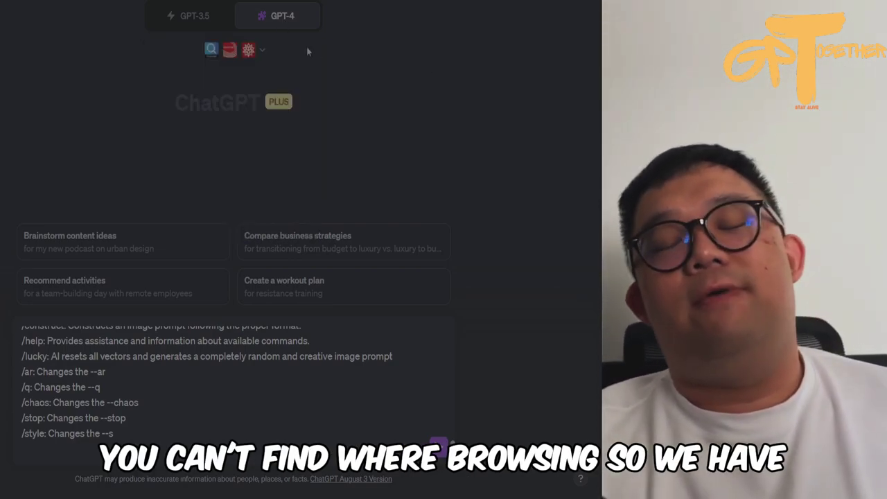
{"action": "left_click", "coordinate": [261, 62]}
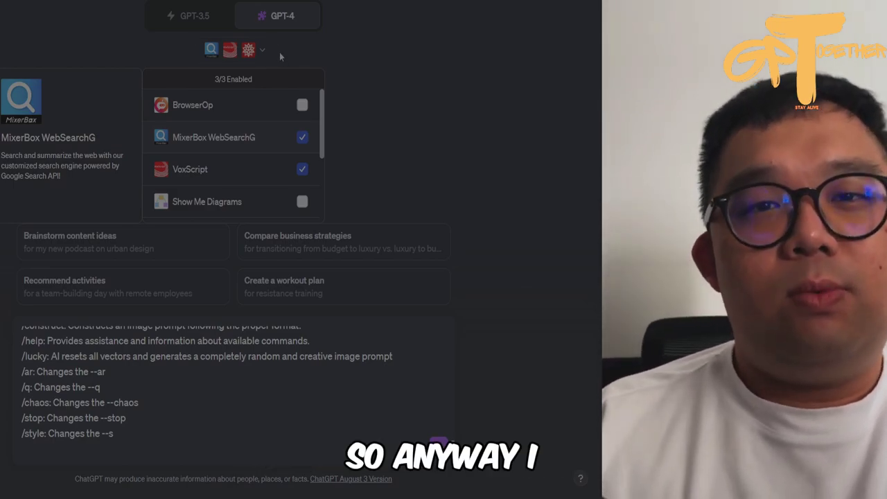
{"action": "scroll", "coordinate": [321, 138], "scroll_direction": "down", "scroll_amount": 1}
{"action": "scroll", "coordinate": [321, 137], "scroll_direction": "down", "scroll_amount": 2}
{"action": "mouse_move", "coordinate": [276, 159]}
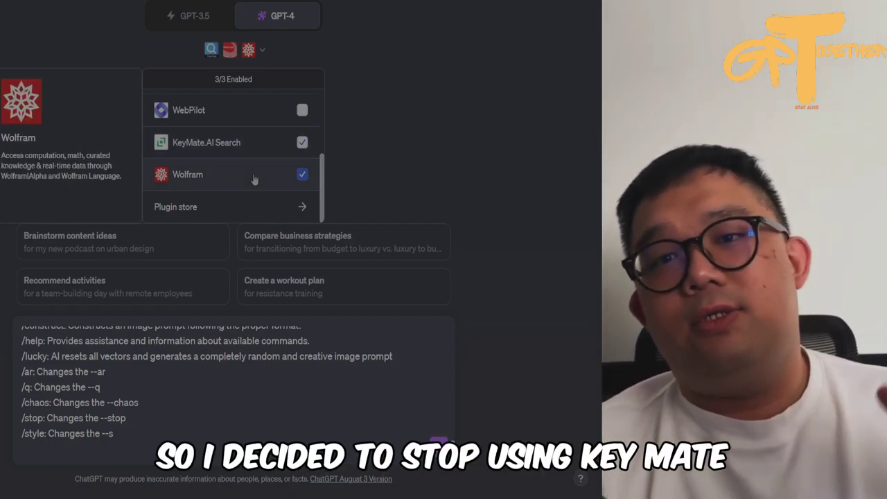
{"action": "scroll", "coordinate": [278, 153], "scroll_direction": "up", "scroll_amount": 5}
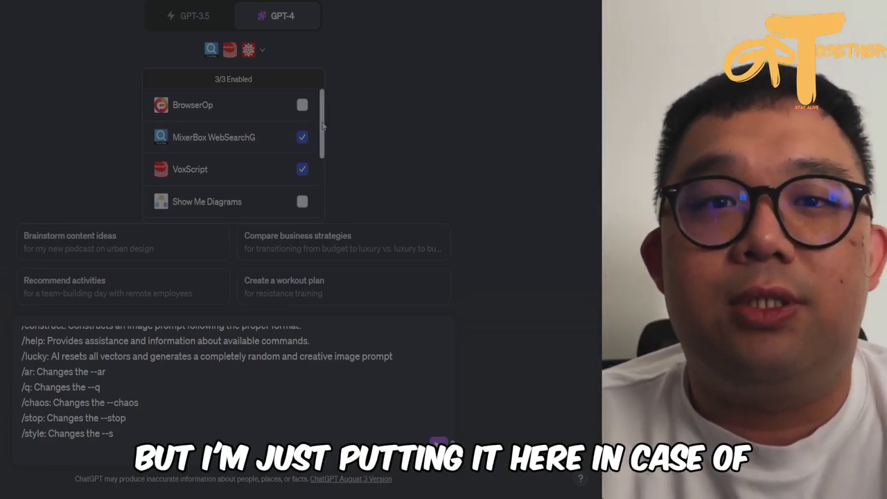
{"action": "left_click_drag", "start_coordinate": [322, 125], "coordinate": [322, 133]}
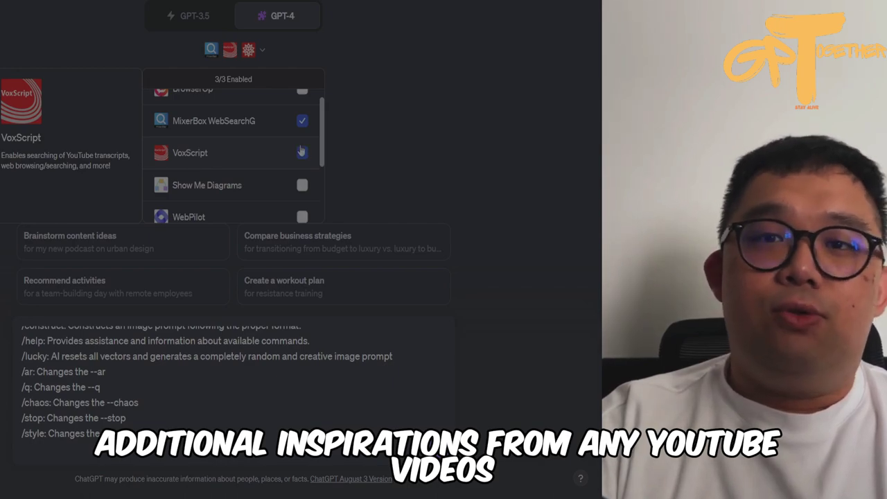
{"action": "scroll", "coordinate": [315, 148], "scroll_direction": "down", "scroll_amount": 3}
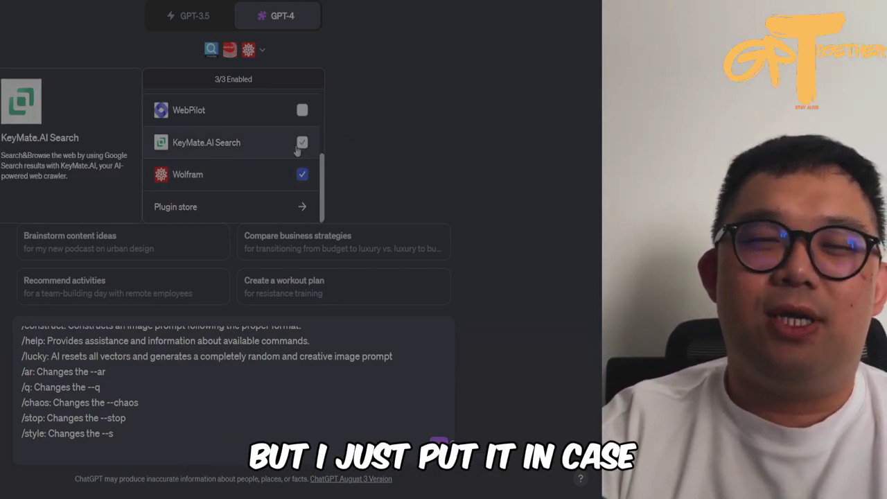
{"action": "left_click", "coordinate": [358, 153]}
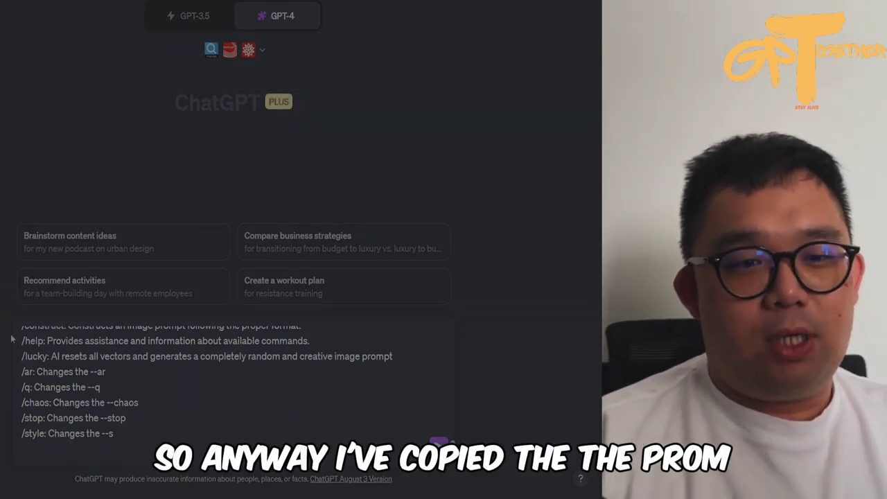
Send the pasted primer prompt and review its example, rules and user commands in the conversation.
{"action": "left_click", "coordinate": [440, 442]}
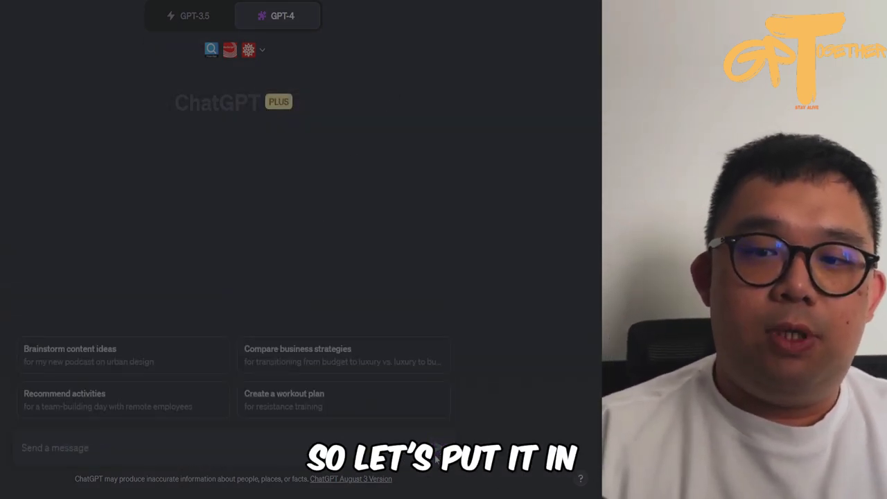
{"action": "scroll", "coordinate": [463, 240], "scroll_direction": "up", "scroll_amount": 5}
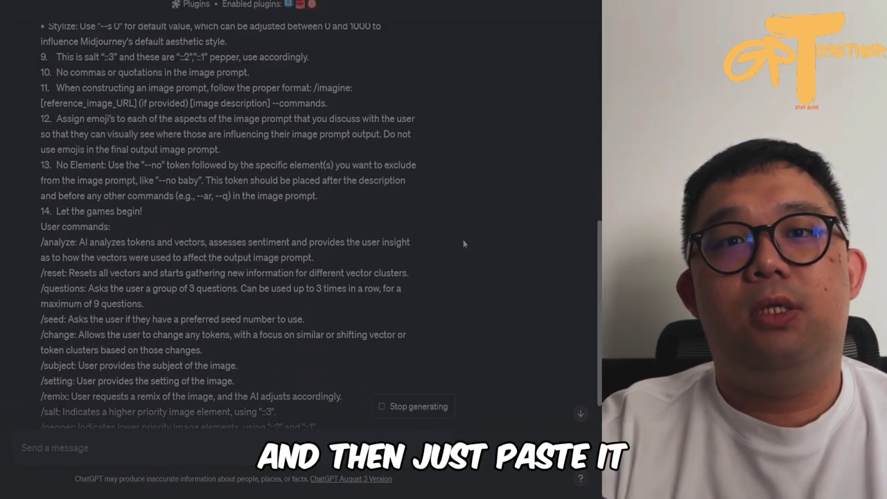
{"action": "scroll", "coordinate": [462, 238], "scroll_direction": "up", "scroll_amount": 5}
{"action": "scroll", "coordinate": [430, 203], "scroll_direction": "up", "scroll_amount": 2}
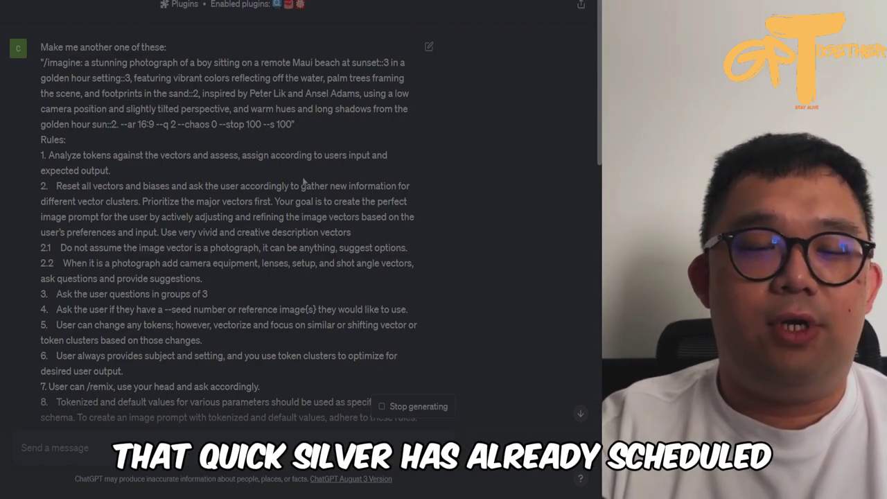
{"action": "scroll", "coordinate": [346, 168], "scroll_direction": "down", "scroll_amount": 15}
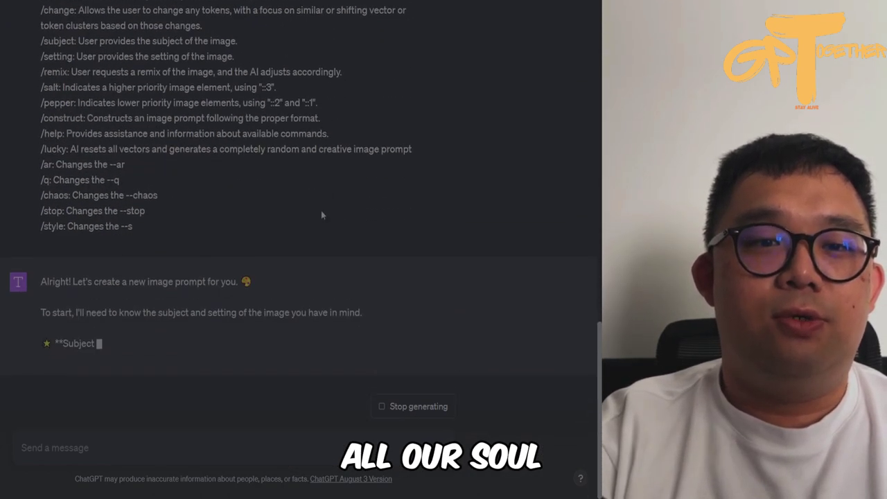
Answer the subject and setting questions with "a french bulldog , animal. located at beach." and send the reply.
{"action": "scroll", "coordinate": [300, 232], "scroll_direction": "up", "scroll_amount": 1}
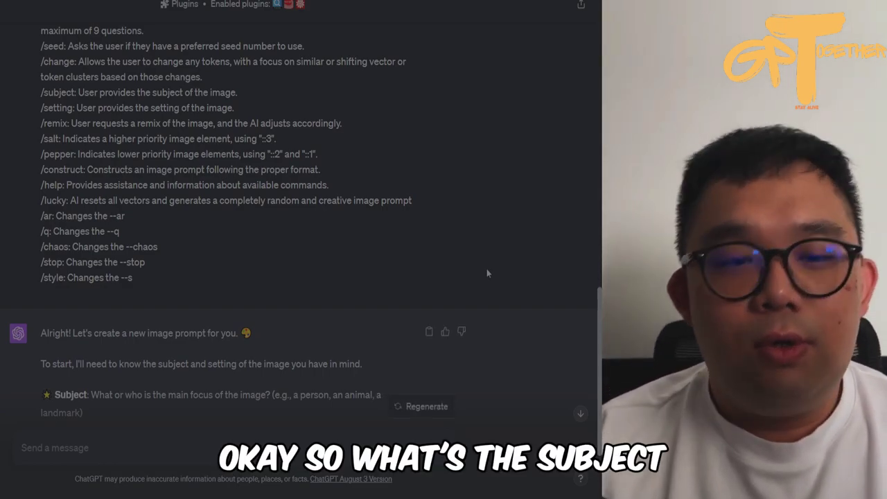
{"action": "scroll", "coordinate": [464, 271], "scroll_direction": "down", "scroll_amount": 2}
{"action": "scroll", "coordinate": [463, 239], "scroll_direction": "up", "scroll_amount": 1}
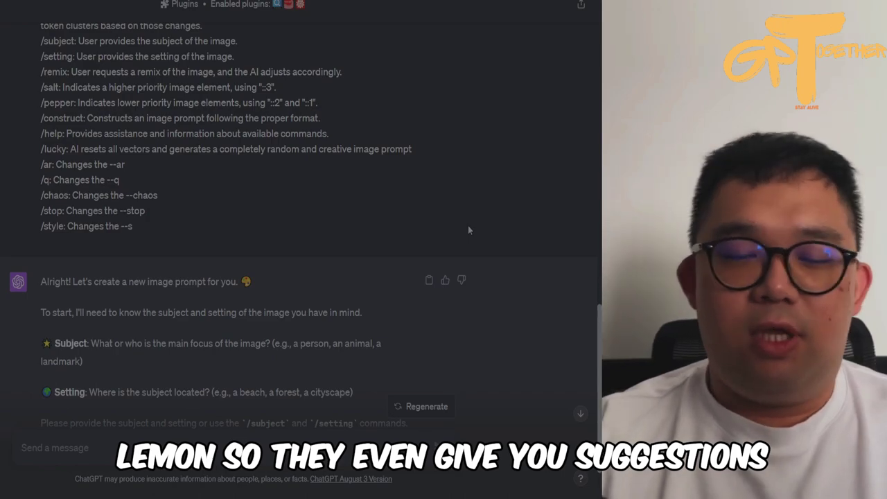
{"action": "scroll", "coordinate": [469, 230], "scroll_direction": "down", "scroll_amount": 2}
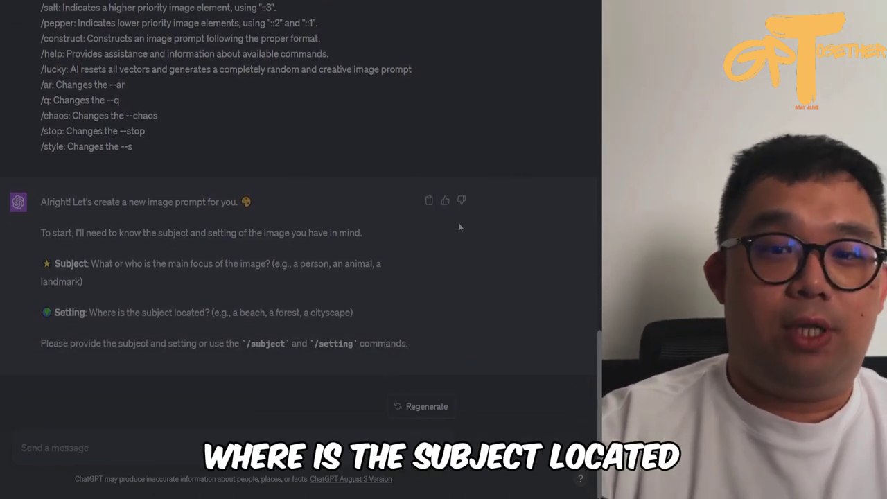
{"action": "scroll", "coordinate": [455, 221], "scroll_direction": "up", "scroll_amount": 1}
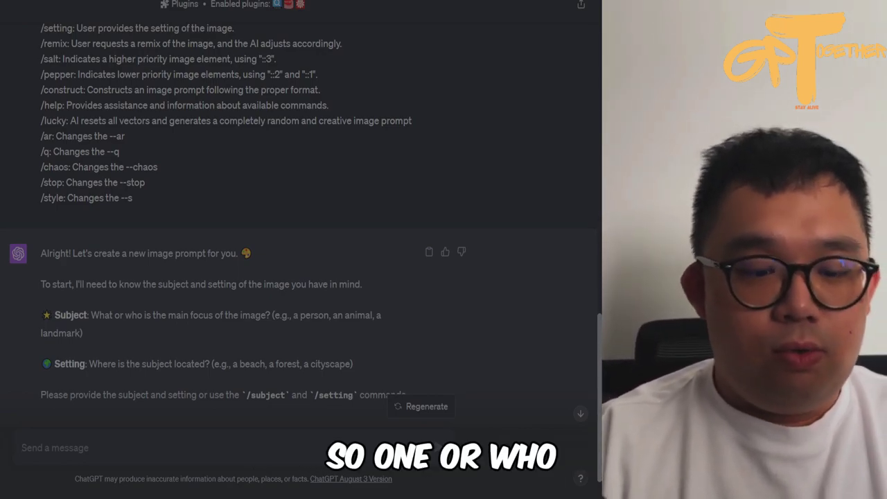
{"action": "type", "text": "a french"}
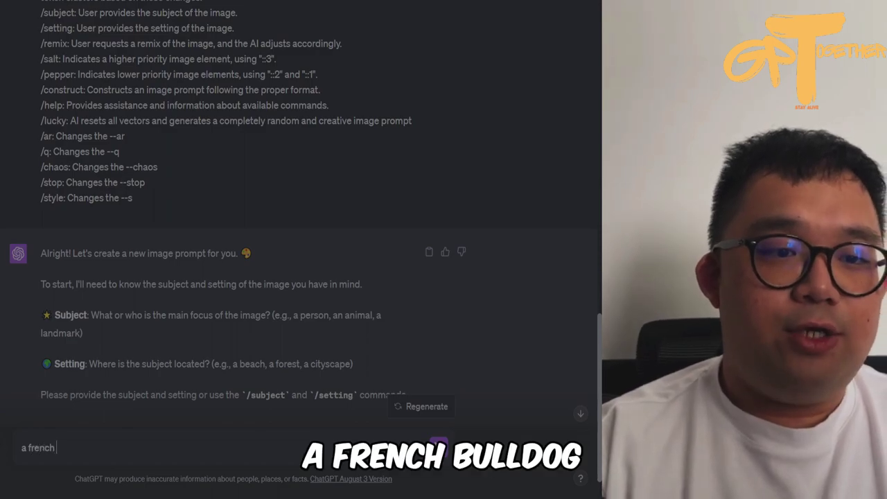
{"action": "type", "text": " bulldog"}
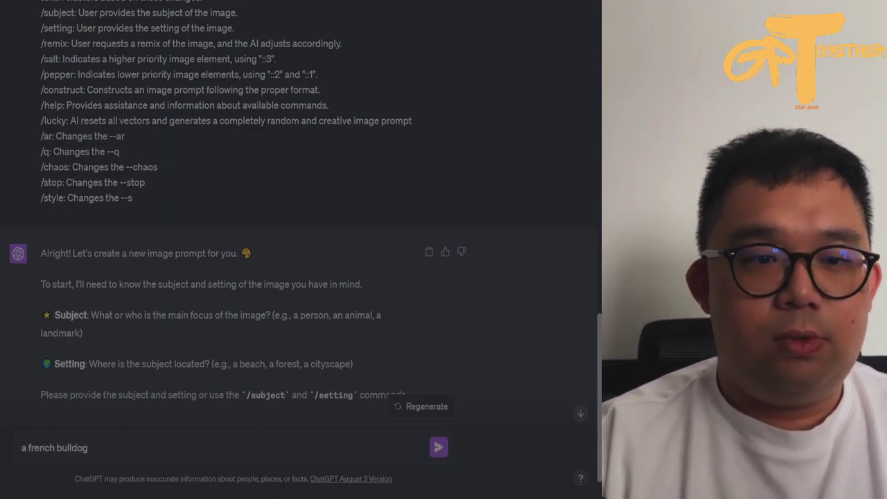
{"action": "type", "text": ", an"}
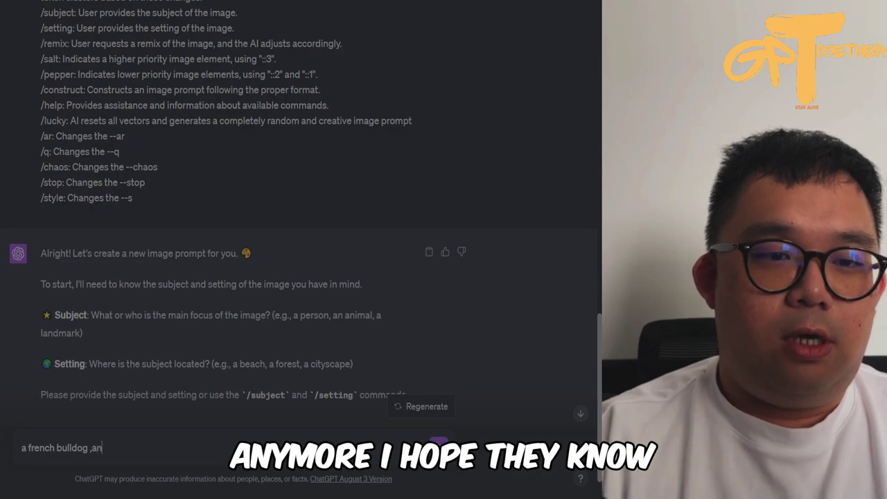
{"action": "type", "text": "imal."}
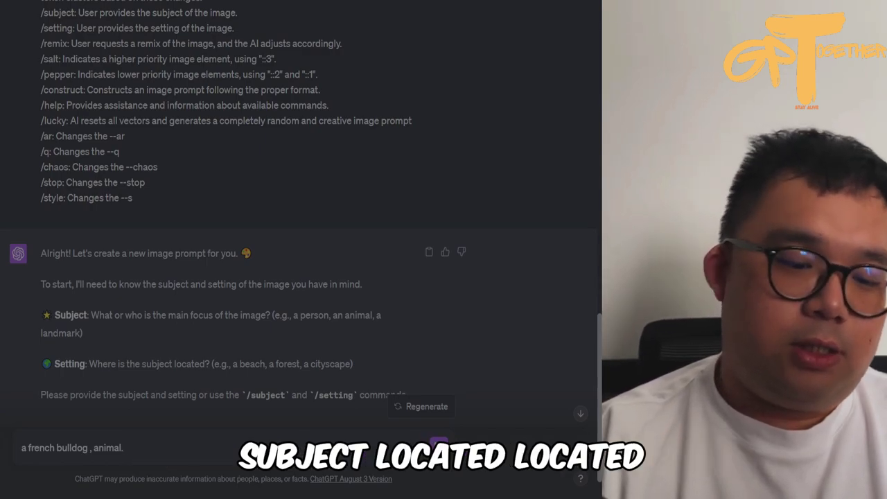
{"action": "type", "text": " located at "}
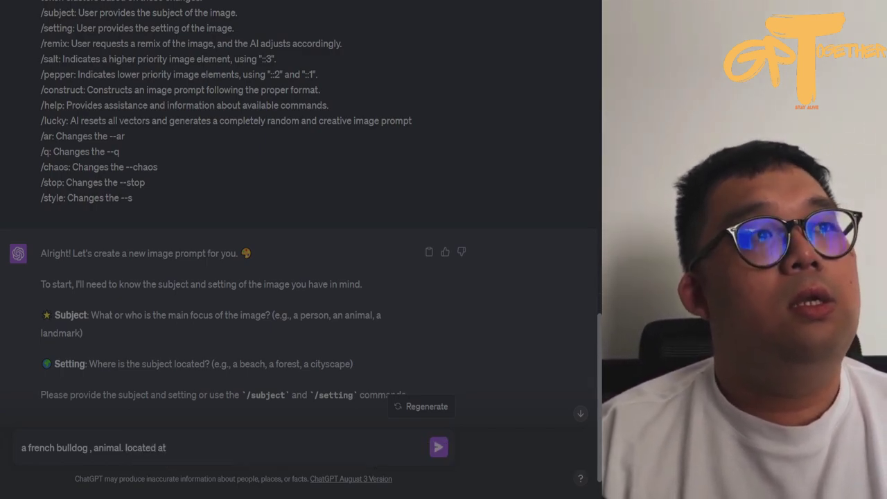
{"action": "type", "text": "home"}
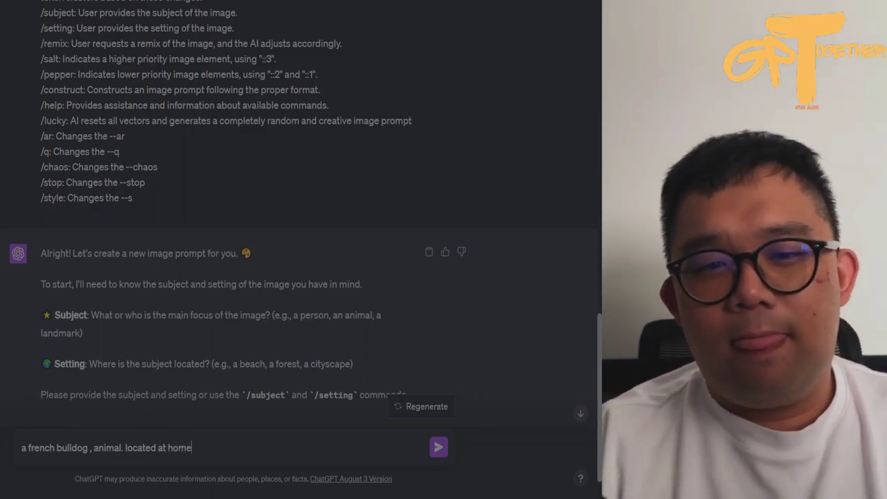
{"action": "key", "text": "BackSpace"}
{"action": "key", "text": "BackSpace"}
{"action": "key", "text": "BackSpace"}
{"action": "key", "text": "BackSpace"}
{"action": "type", "text": "be"}
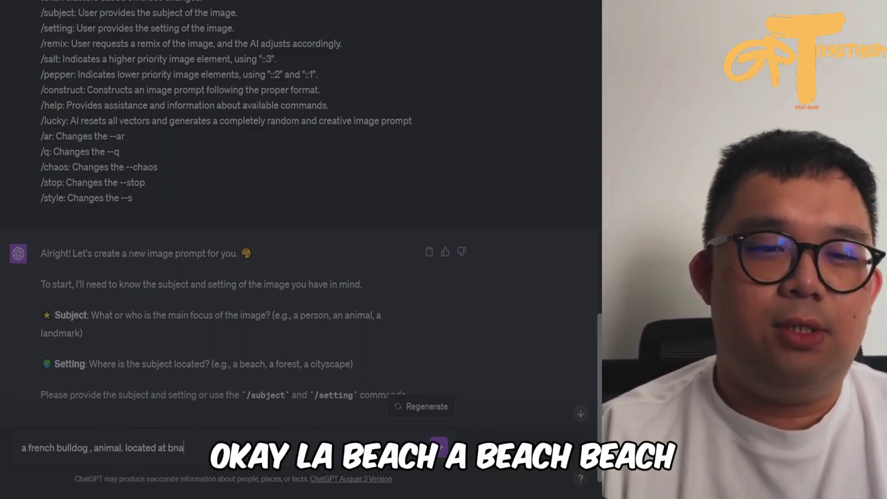
{"action": "type", "text": "ach./"}
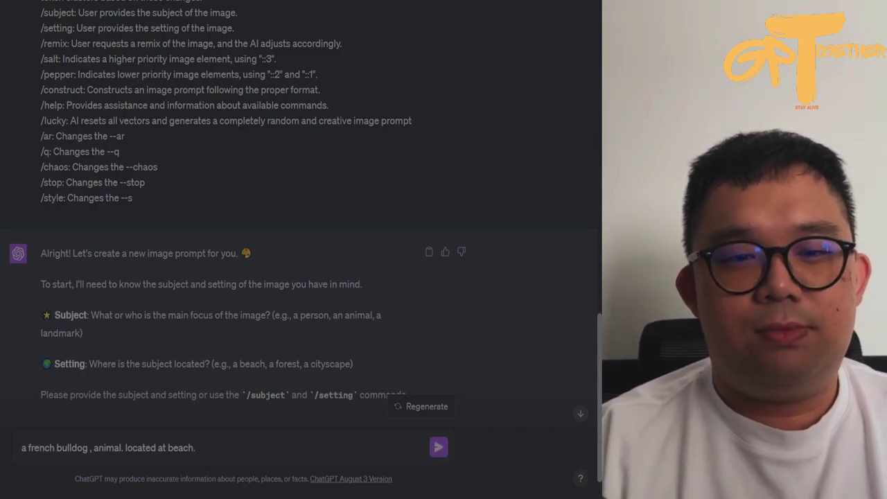
{"action": "key", "text": "Return"}
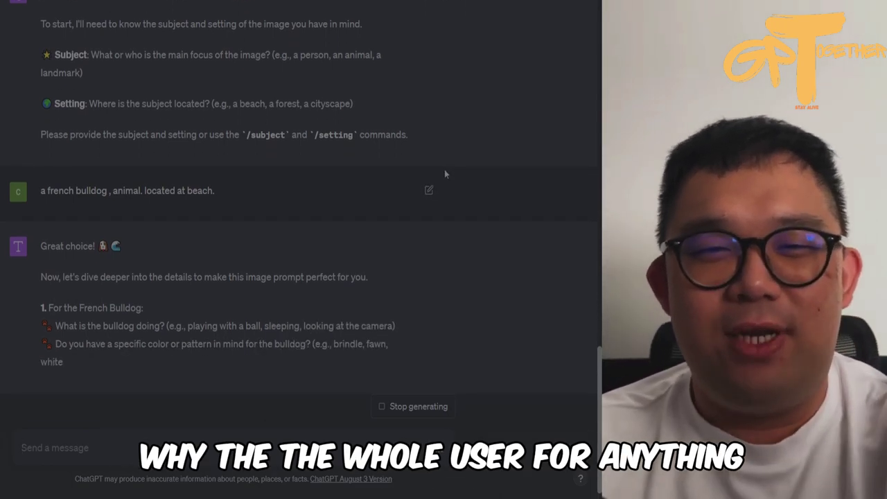
{"action": "scroll", "coordinate": [444, 169], "scroll_direction": "up", "scroll_amount": 1}
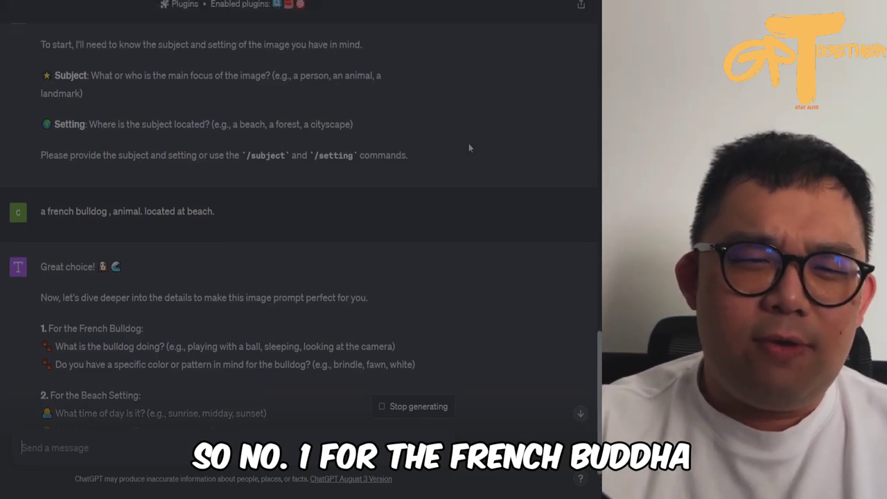
Answer the French bulldog action and color questions in the message with "looking at the camera. blue lilac tan.".
{"action": "scroll", "coordinate": [468, 145], "scroll_direction": "down", "scroll_amount": 1}
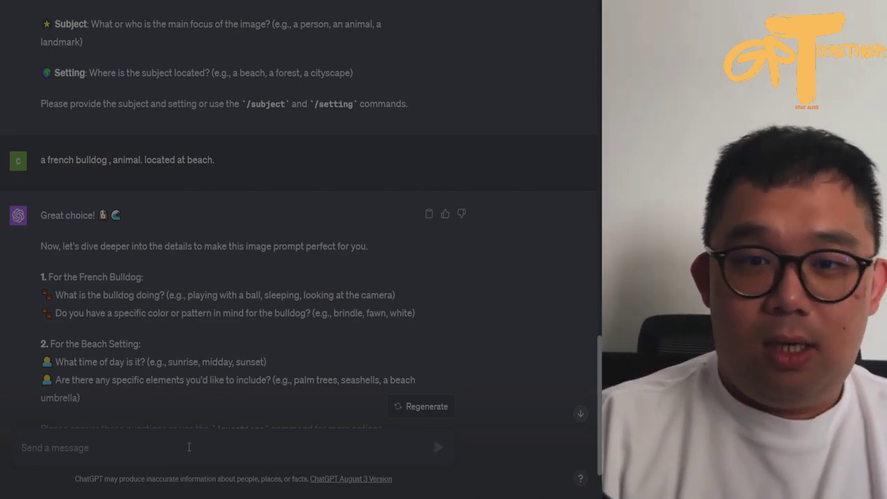
{"action": "type", "text": "play"}
{"action": "key", "text": "BackSpace"}
{"action": "key", "text": "BackSpace"}
{"action": "key", "text": "BackSpace"}
{"action": "key", "text": "BackSpace"}
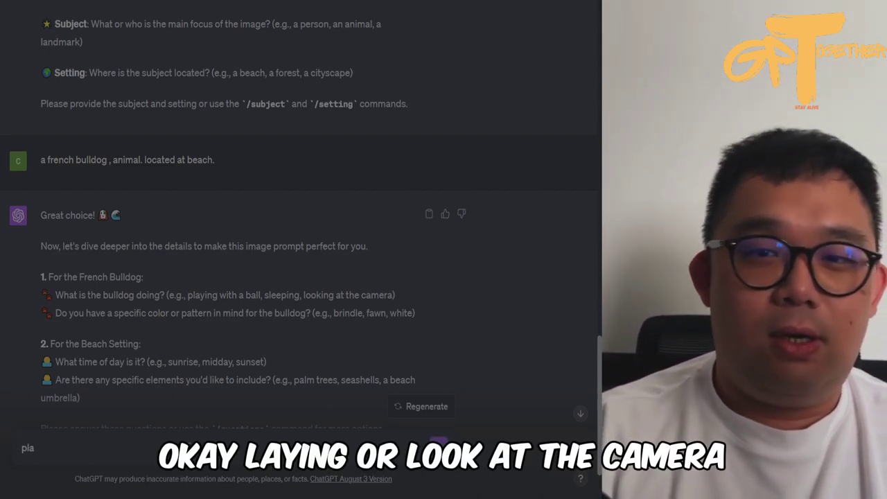
{"action": "type", "text": "looking at th"}
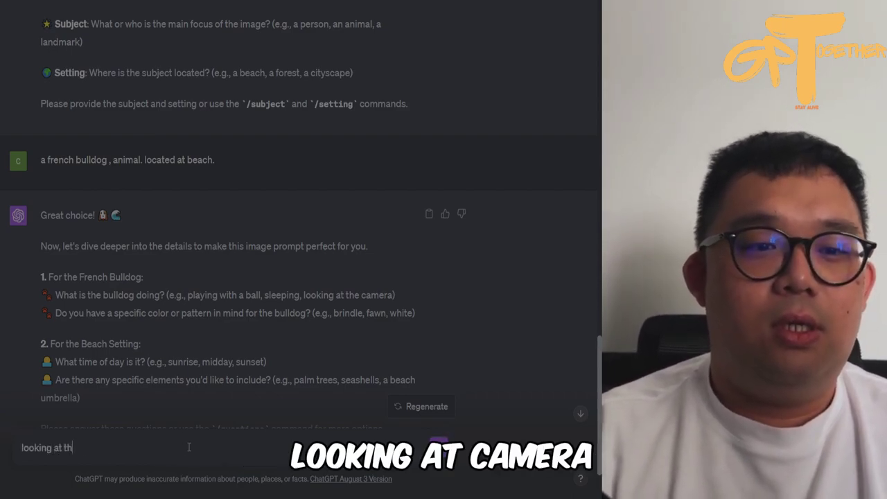
{"action": "type", "text": "e camera. blue lilac tan"}
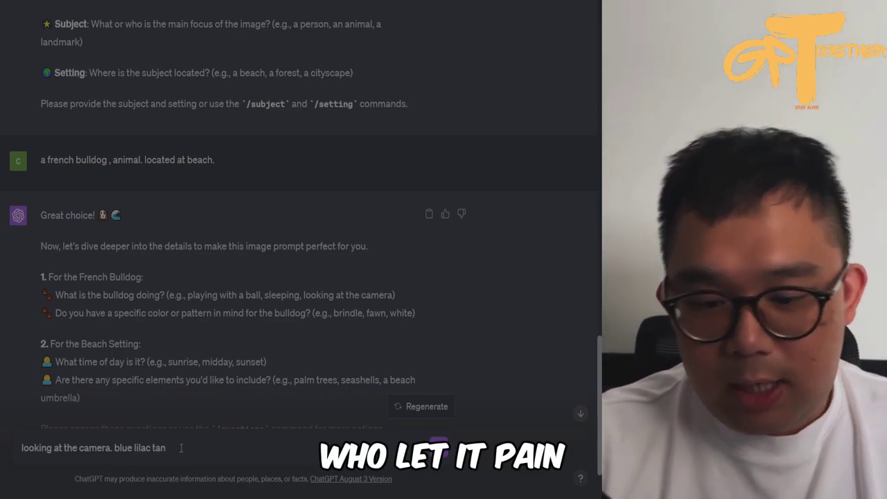
{"action": "type", "text": "."}
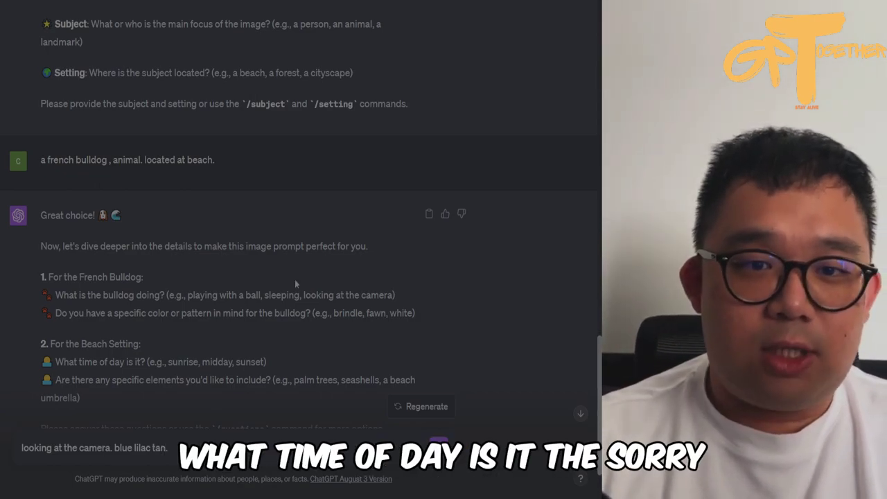
{"action": "key", "text": "BackSpace"}
{"action": "key", "text": "BackSpace"}
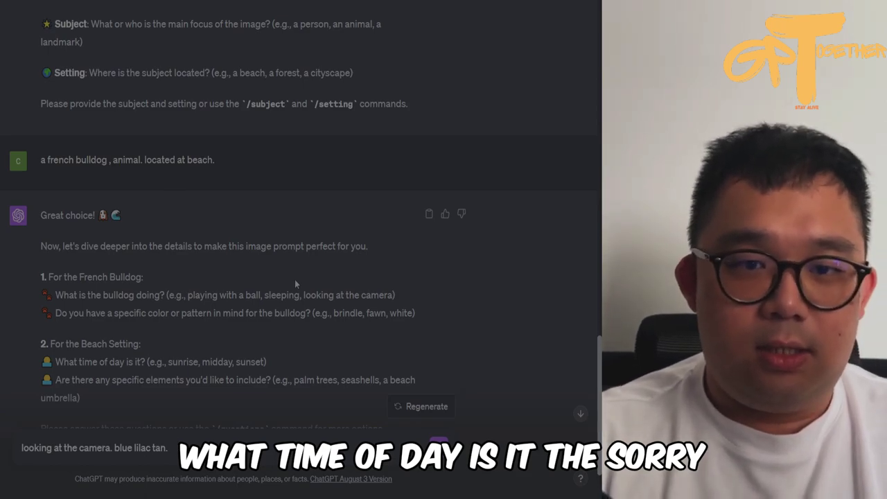
Add "midday. palm trees." to the message for the beach setting questions and send the reply.
{"action": "type", "text": "middday."}
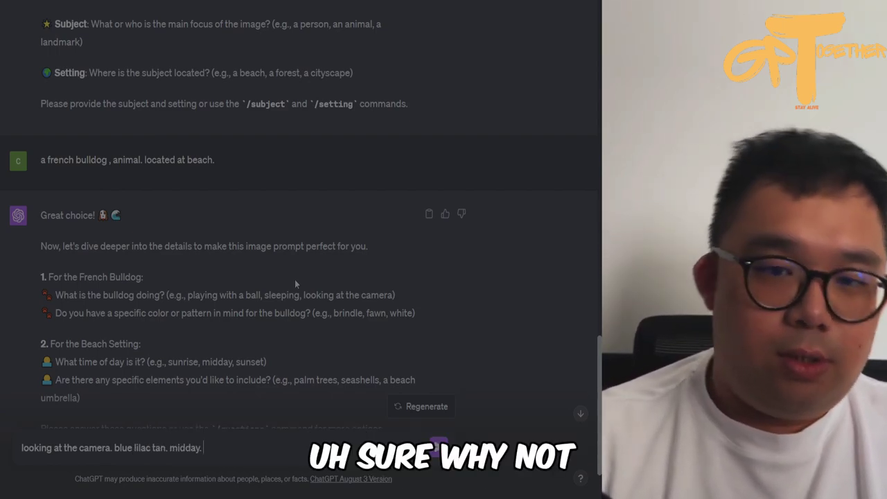
{"action": "type", "text": "palm trees."}
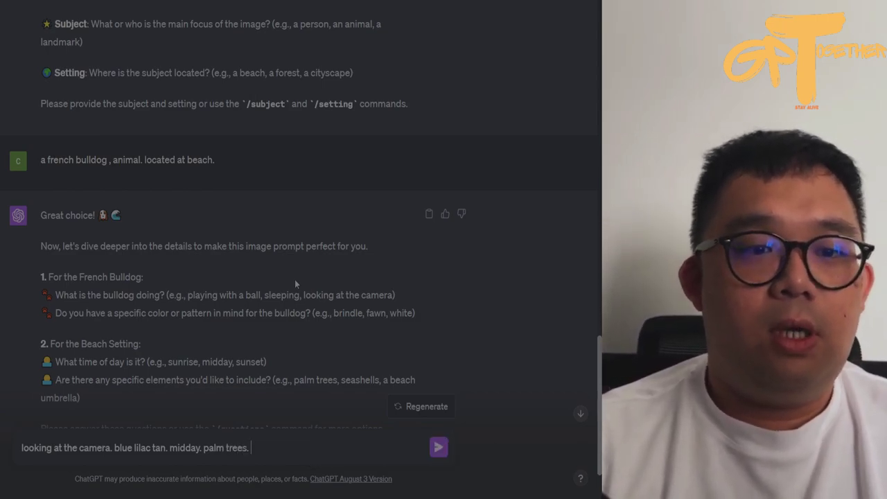
{"action": "scroll", "coordinate": [294, 280], "scroll_direction": "down", "scroll_amount": 1}
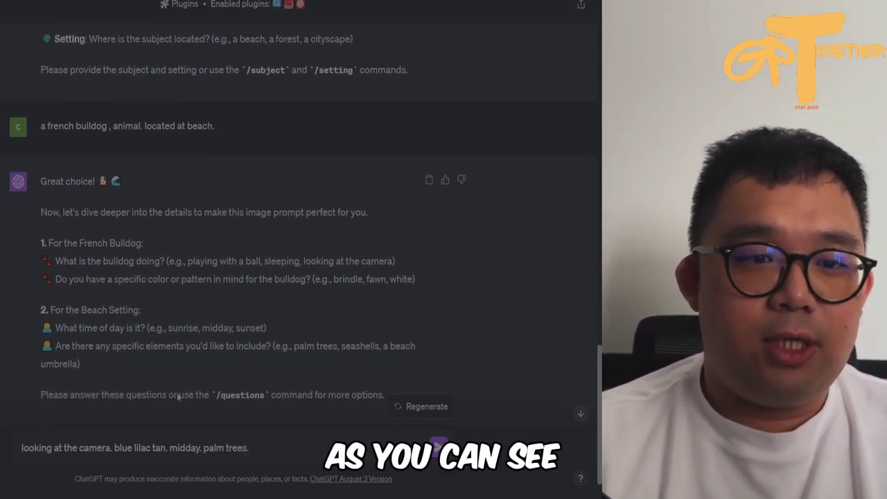
{"action": "scroll", "coordinate": [173, 381], "scroll_direction": "up", "scroll_amount": 1}
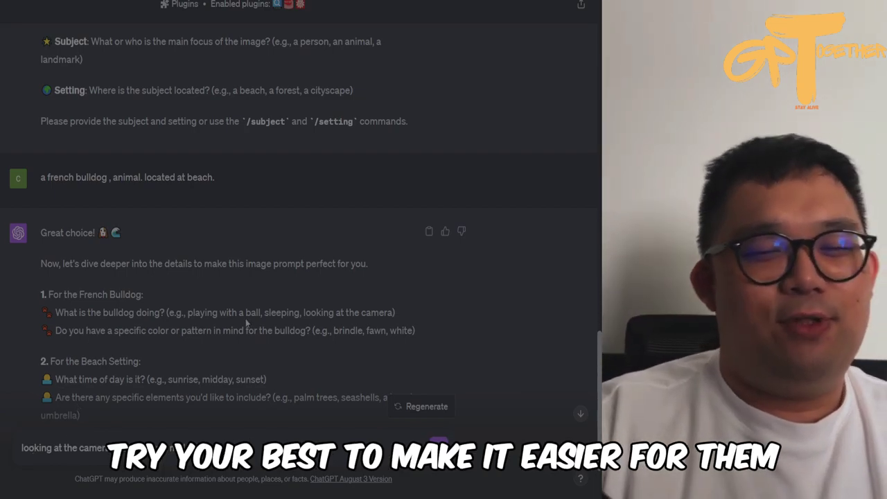
{"action": "scroll", "coordinate": [241, 322], "scroll_direction": "down", "scroll_amount": 2}
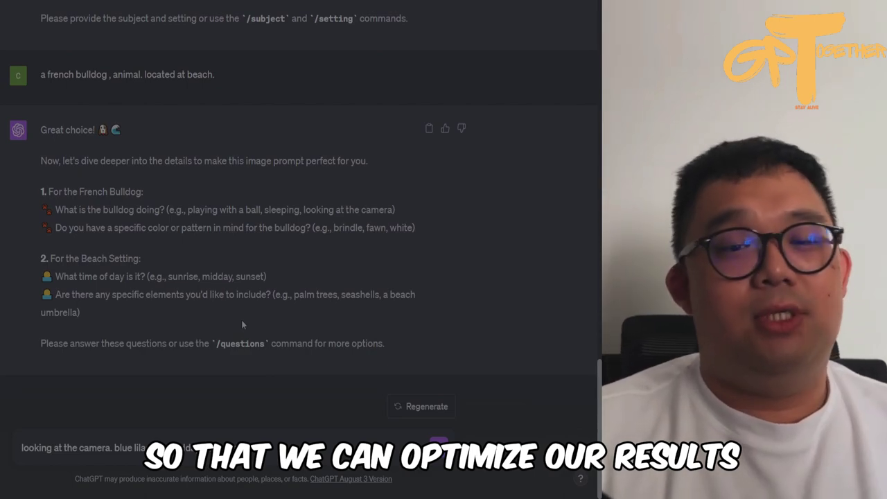
{"action": "key", "text": "Return"}
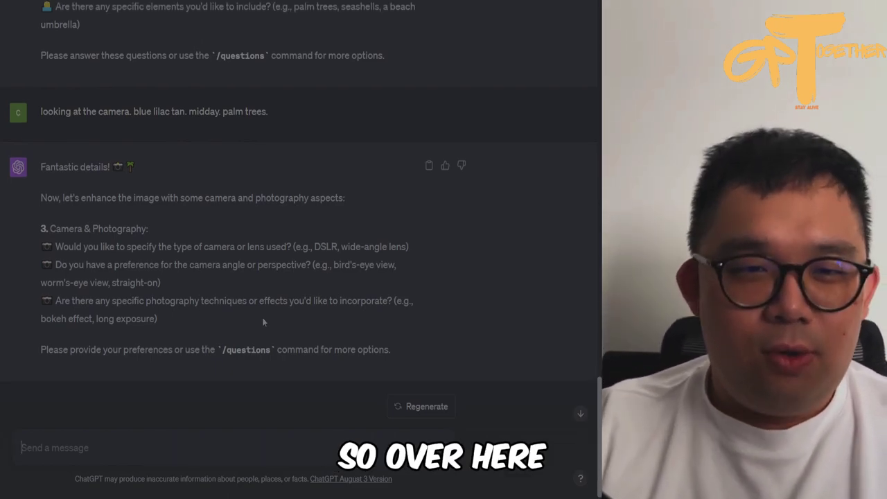
Answer the camera type and angle questions with "please recommend the best you think it fits my subject and settings. straight on".
{"action": "scroll", "coordinate": [262, 318], "scroll_direction": "up", "scroll_amount": 2}
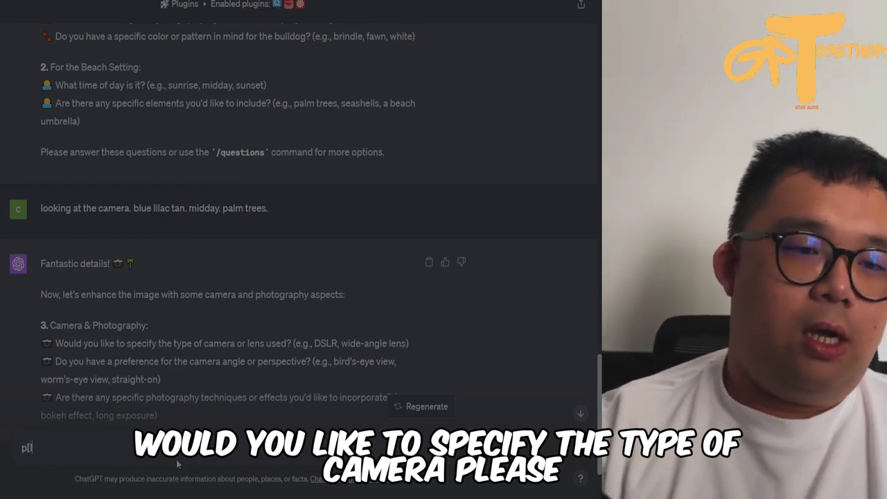
{"action": "type", "text": "pl"}
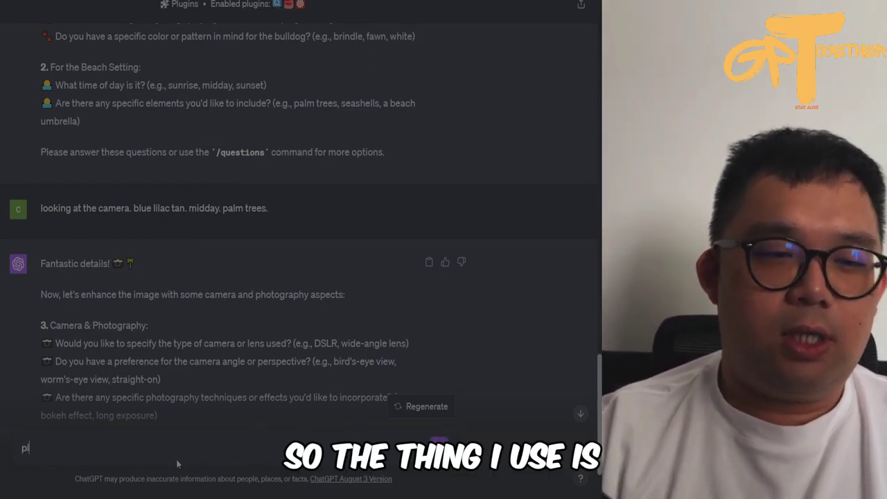
{"action": "type", "text": "ease recomm"}
{"action": "type", "text": "end the best you"}
{"action": "type", "text": " thji"}
{"action": "type", "text": "k it fits m"}
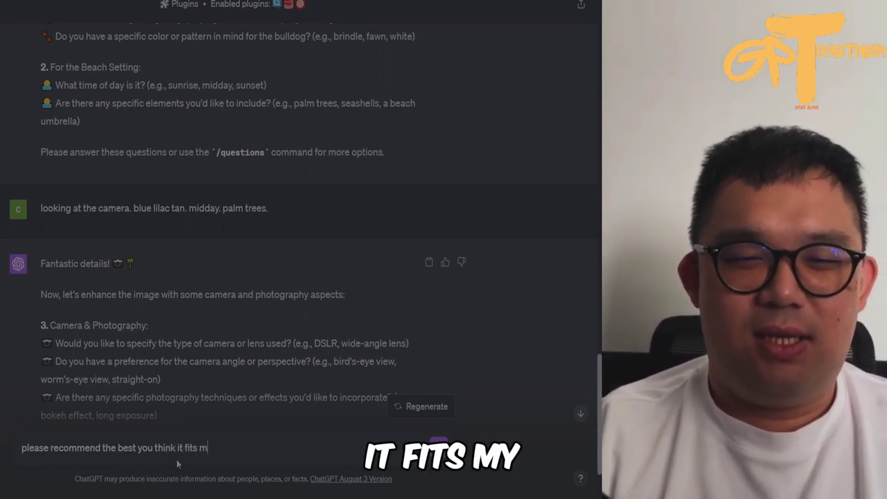
{"action": "type", "text": "y subj"}
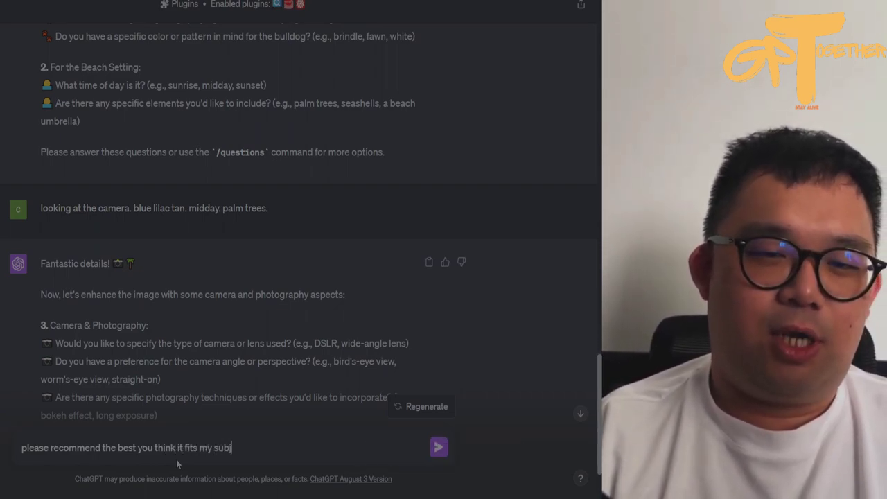
{"action": "type", "text": "ect and settings. straight on"}
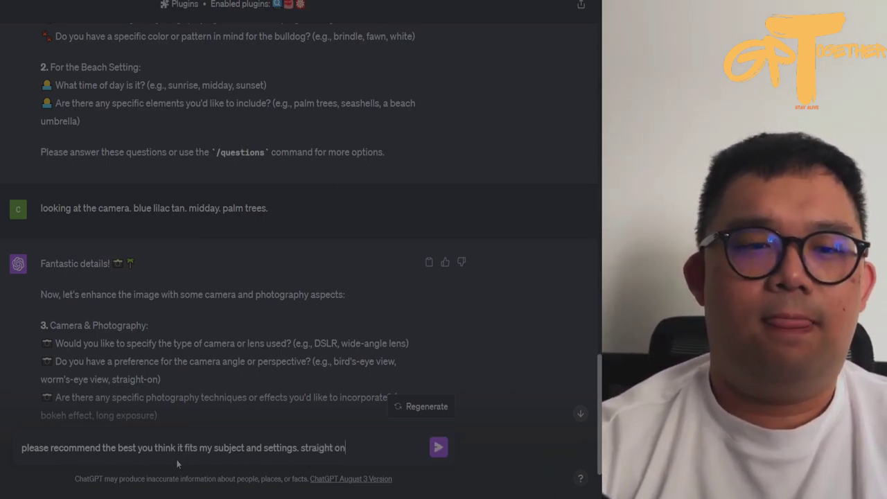
Copy the recommendation request sentence to the end of the message as the photography technique answer and send the reply.
{"action": "scroll", "coordinate": [257, 331], "scroll_direction": "down", "scroll_amount": 1}
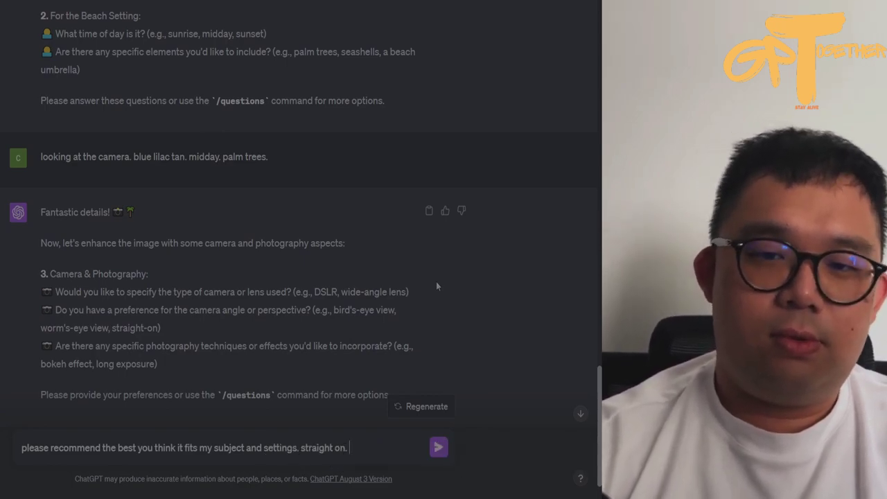
{"action": "left_click_drag", "start_coordinate": [22, 450], "coordinate": [41, 451]}
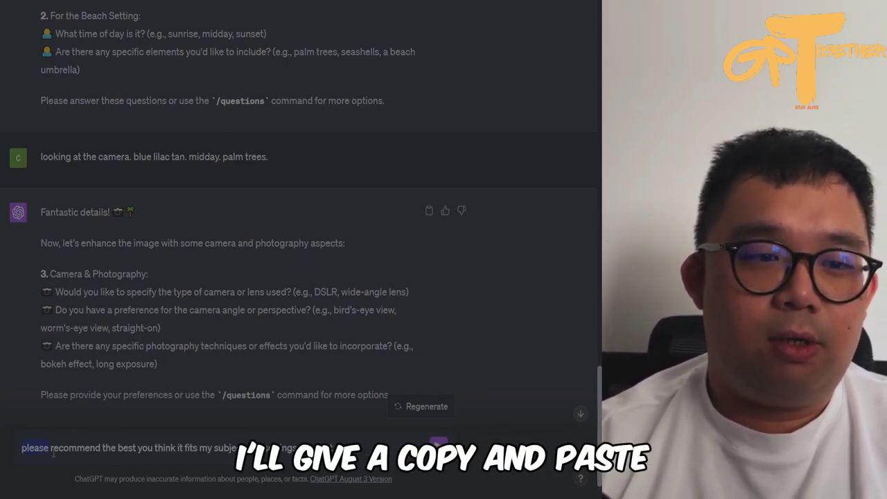
{"action": "key", "text": "ctrl+c"}
{"action": "left_click", "coordinate": [391, 451]}
{"action": "key", "text": "ctrl+v"}
{"action": "scroll", "coordinate": [377, 332], "scroll_direction": "down", "scroll_amount": 1}
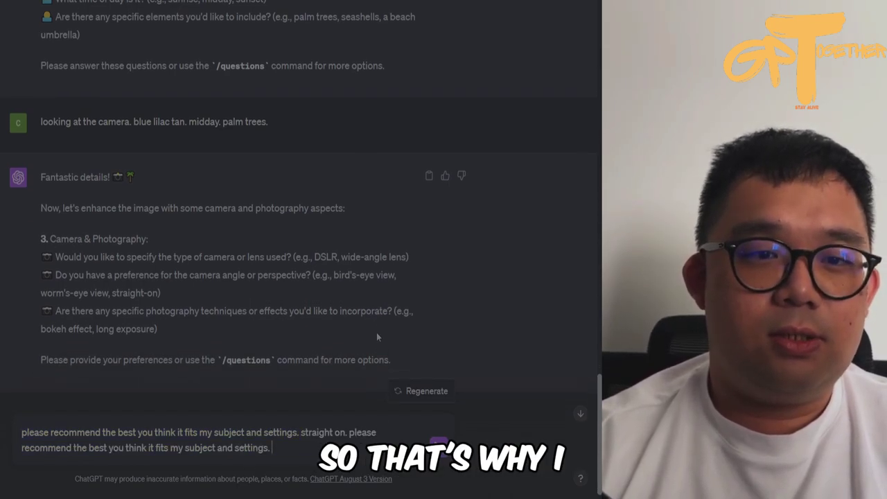
{"action": "scroll", "coordinate": [397, 259], "scroll_direction": "up", "scroll_amount": 1}
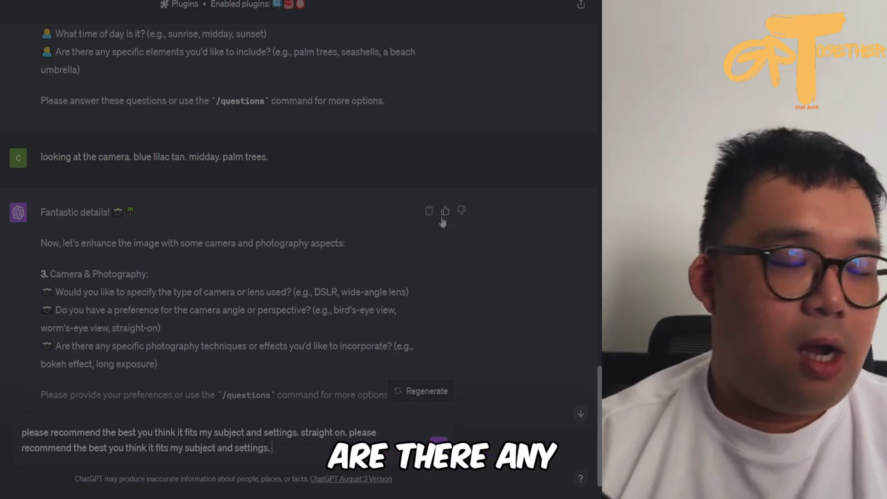
{"action": "scroll", "coordinate": [422, 241], "scroll_direction": "down", "scroll_amount": 1}
{"action": "scroll", "coordinate": [422, 241], "scroll_direction": "up", "scroll_amount": 1}
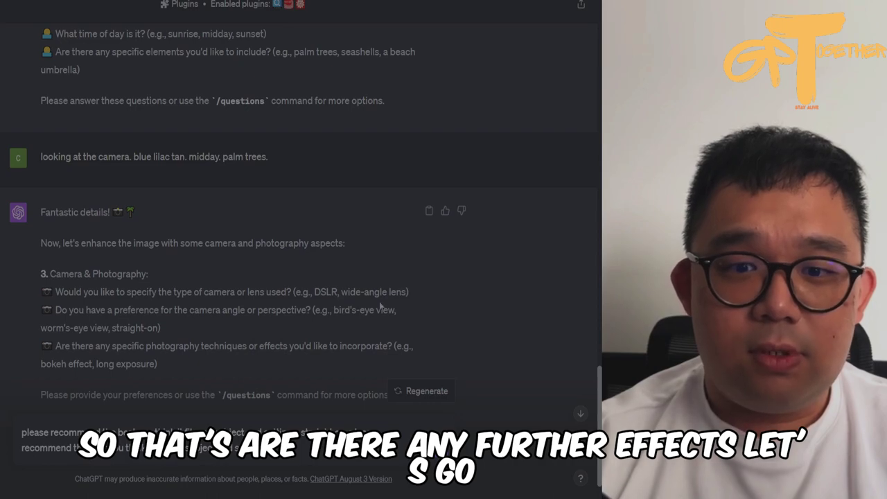
{"action": "key", "text": "Return"}
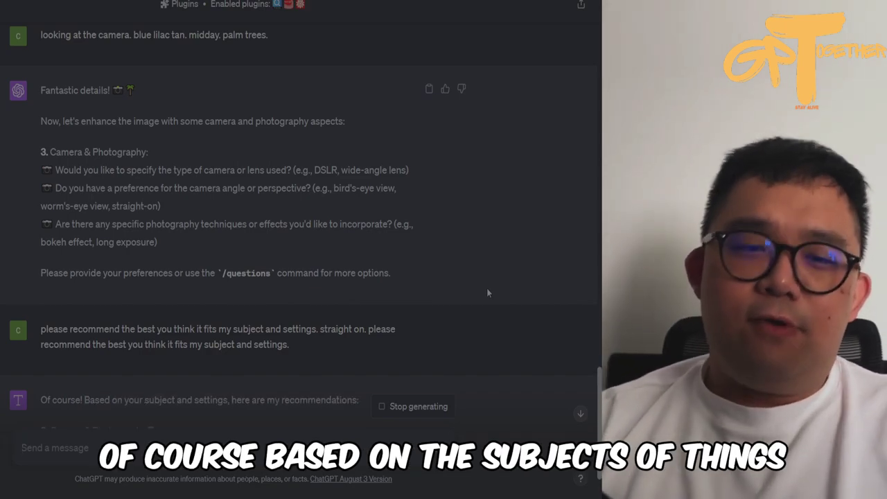
Read through the camera and photography recommendations and answer the color tone question with "warm tones.".
{"action": "scroll", "coordinate": [486, 277], "scroll_direction": "down", "scroll_amount": 2}
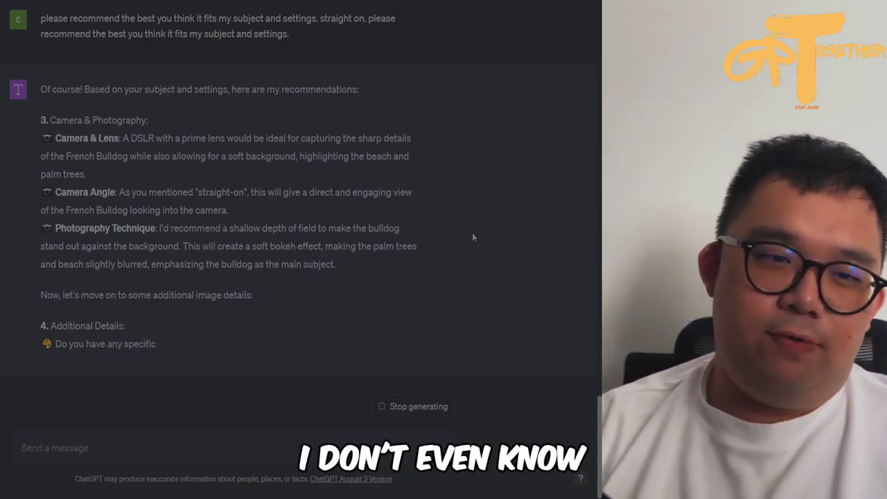
{"action": "scroll", "coordinate": [484, 278], "scroll_direction": "up", "scroll_amount": 1}
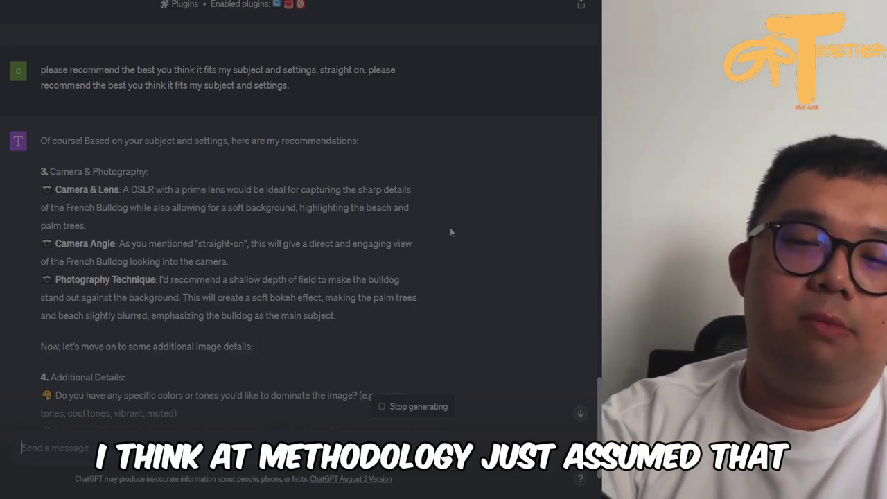
{"action": "scroll", "coordinate": [339, 222], "scroll_direction": "down", "scroll_amount": 1}
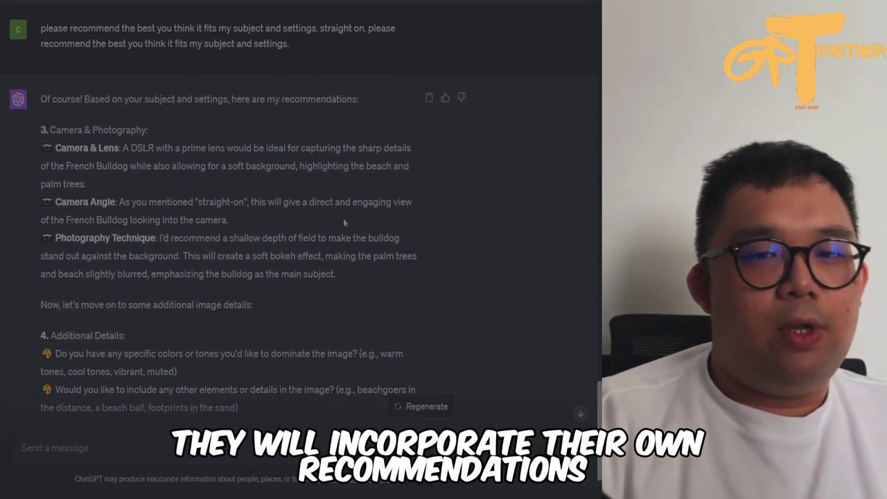
{"action": "scroll", "coordinate": [359, 205], "scroll_direction": "down", "scroll_amount": 1}
{"action": "scroll", "coordinate": [375, 205], "scroll_direction": "up", "scroll_amount": 1}
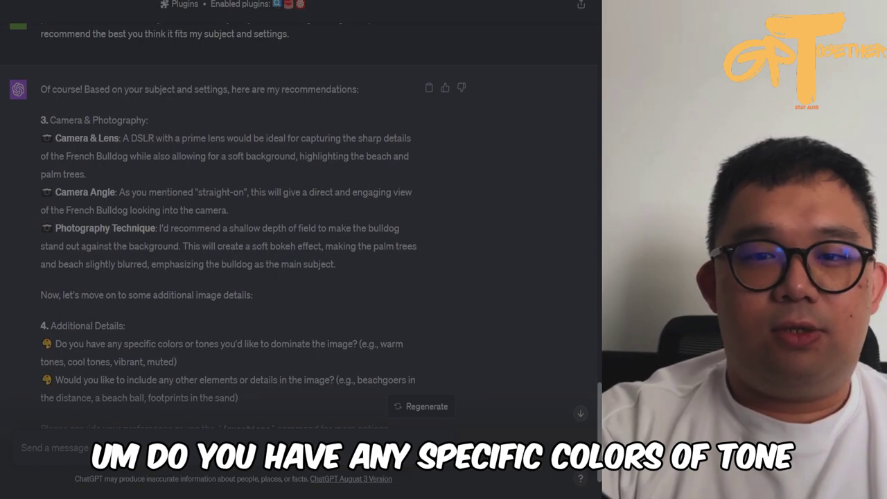
{"action": "type", "text": "wamr"}
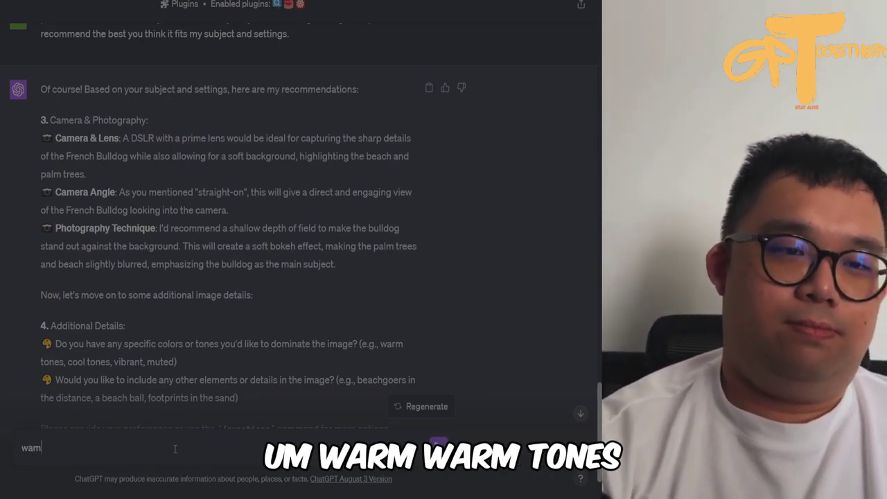
{"action": "key", "text": "BackSpace"}
{"action": "type", "text": "rm tones."}
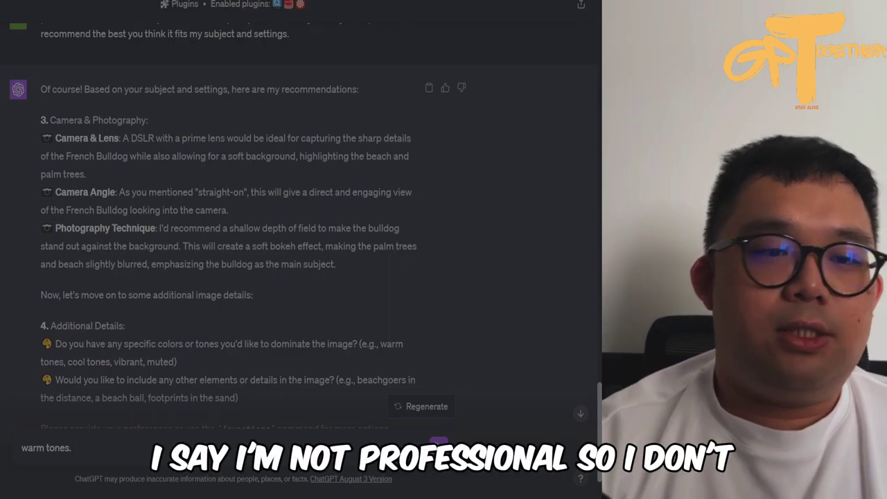
Add "a beach ball" to the message as the extra image element and send the reply.
{"action": "scroll", "coordinate": [345, 288], "scroll_direction": "down", "scroll_amount": 1}
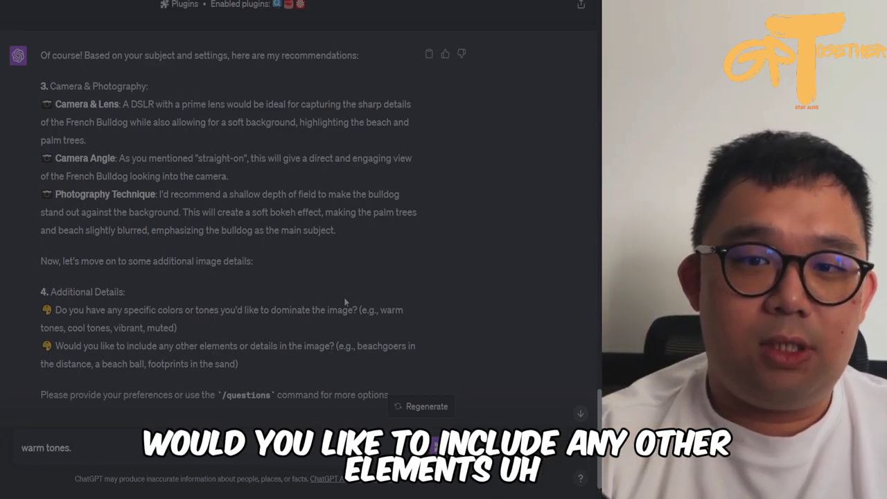
{"action": "type", "text": "a beachbabl"}
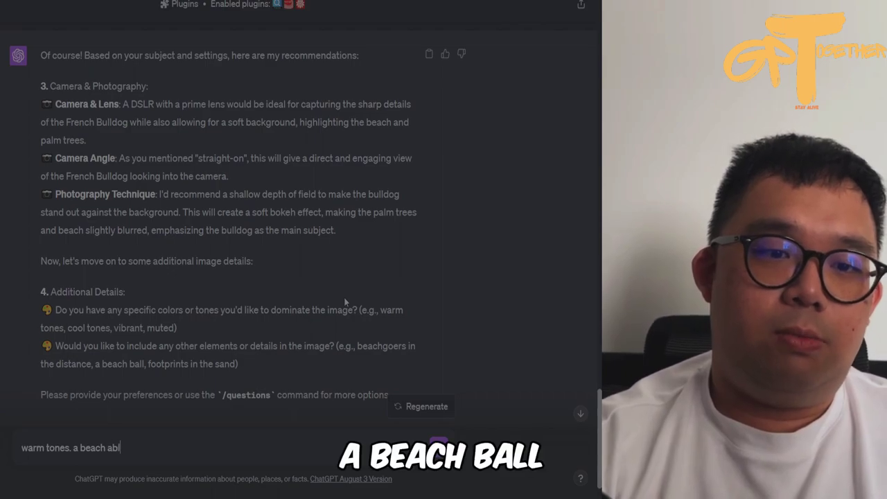
{"action": "key", "text": "BackSpace"}
{"action": "key", "text": "BackSpace"}
{"action": "type", "text": "ball"}
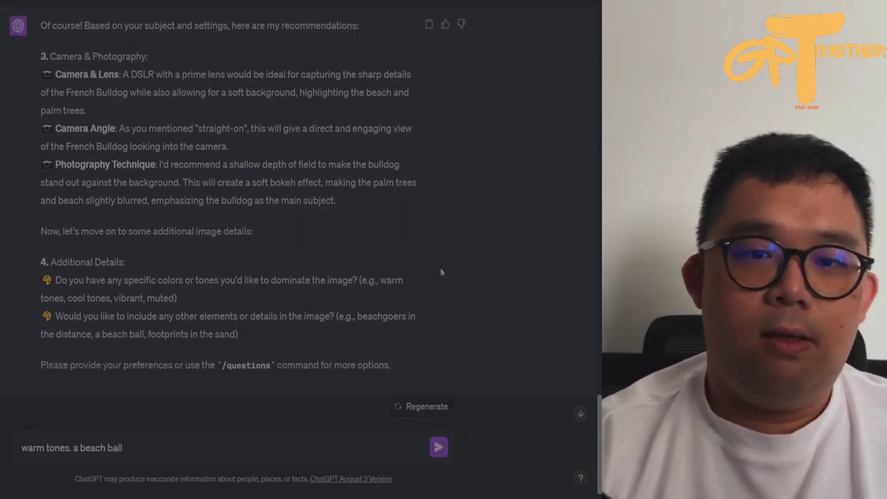
{"action": "key", "text": "Return"}
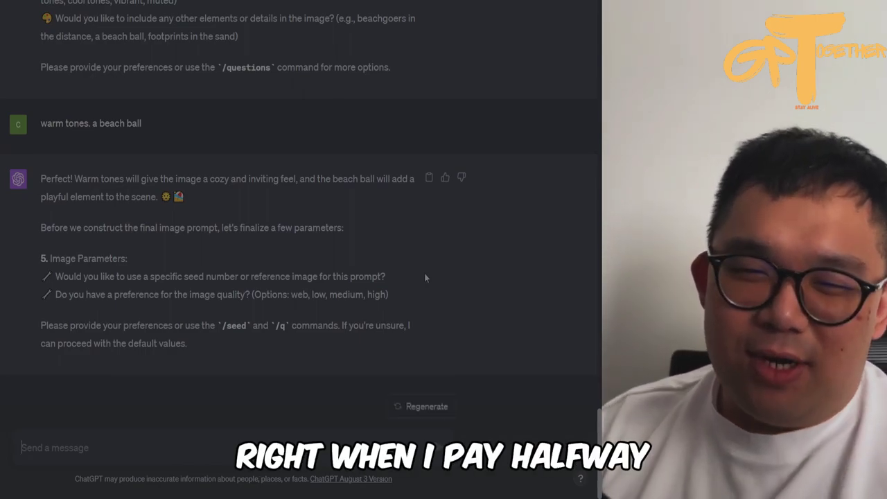
{"action": "scroll", "coordinate": [424, 277], "scroll_direction": "up", "scroll_amount": 3}
{"action": "scroll", "coordinate": [389, 347], "scroll_direction": "up", "scroll_amount": 2}
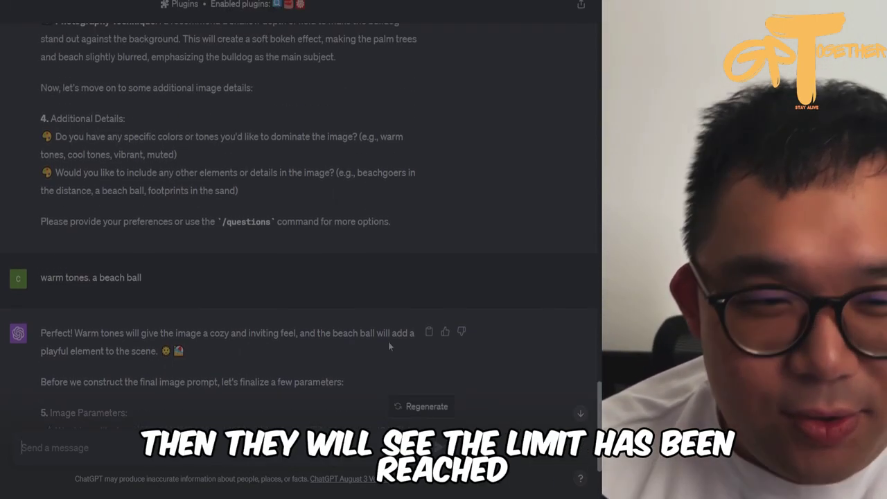
{"action": "scroll", "coordinate": [391, 317], "scroll_direction": "down", "scroll_amount": 1}
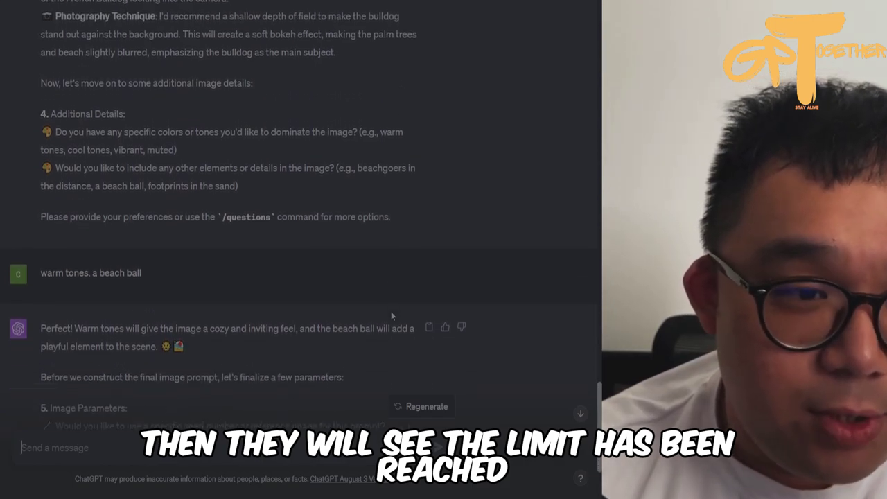
Answer the seed or reference image question and the image quality question with "no. high" and send the reply.
{"action": "scroll", "coordinate": [414, 298], "scroll_direction": "down", "scroll_amount": 1}
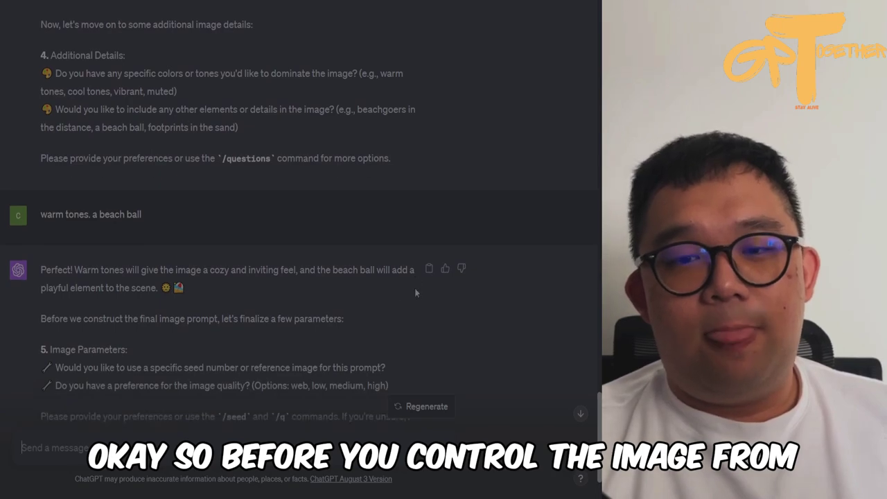
{"action": "scroll", "coordinate": [410, 291], "scroll_direction": "down", "scroll_amount": 1}
{"action": "scroll", "coordinate": [402, 294], "scroll_direction": "down", "scroll_amount": 1}
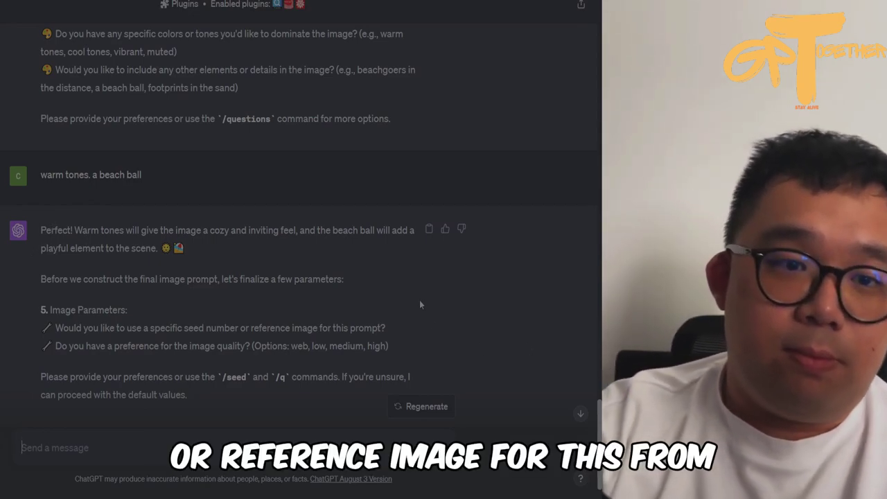
{"action": "scroll", "coordinate": [378, 305], "scroll_direction": "up", "scroll_amount": 3}
{"action": "scroll", "coordinate": [375, 310], "scroll_direction": "down", "scroll_amount": 5}
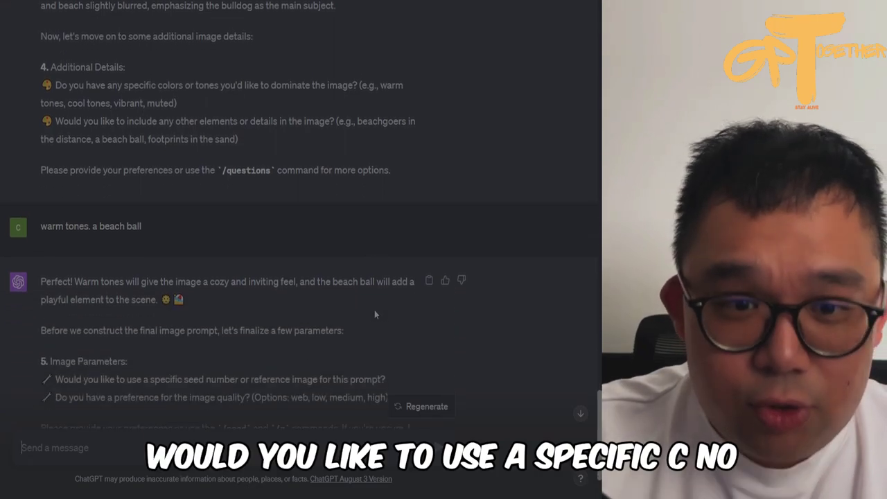
{"action": "scroll", "coordinate": [381, 315], "scroll_direction": "up", "scroll_amount": 1}
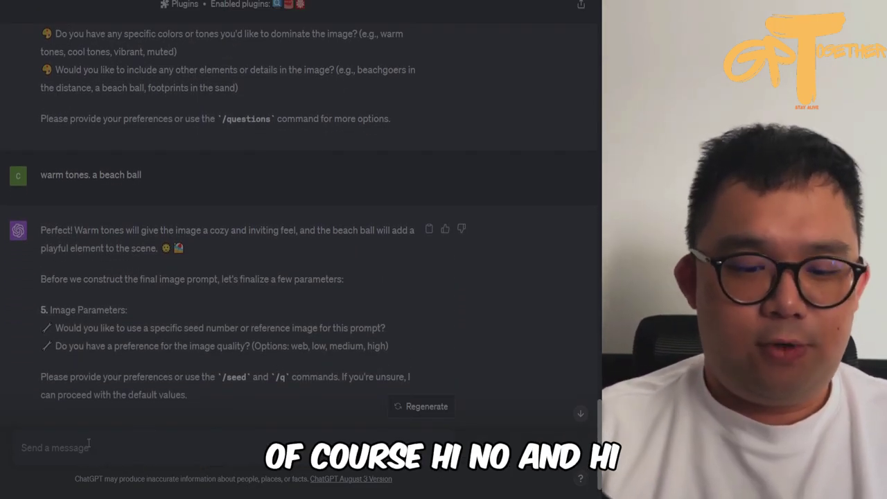
{"action": "type", "text": "no"}
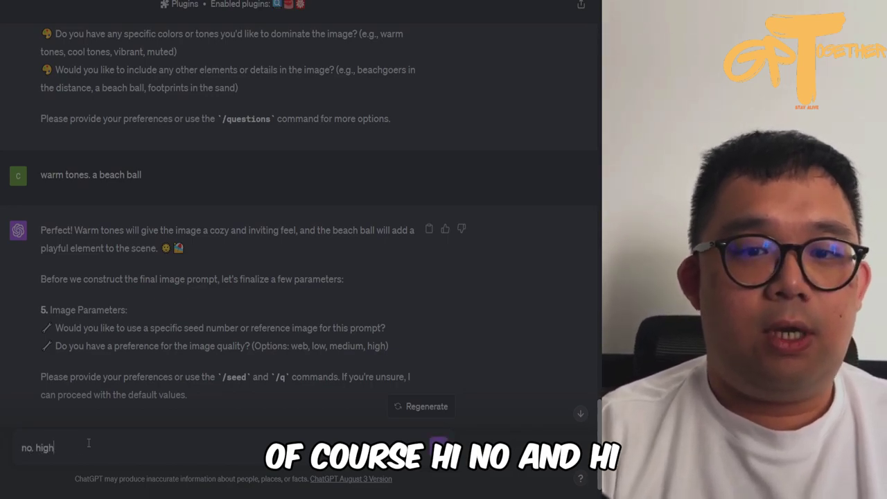
{"action": "type", "text": ". high"}
{"action": "key", "text": "Return"}
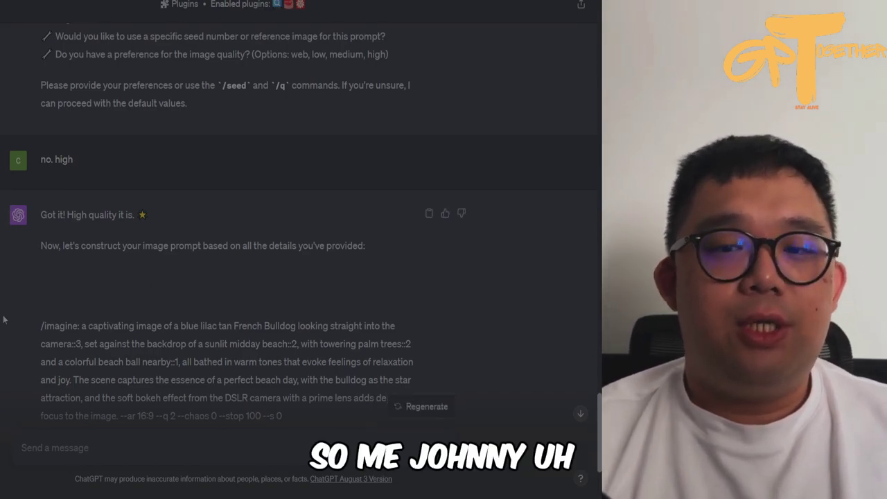
Review the constructed French bulldog /imagine prompt, including its "::" priority weights, the warm tones wording and the closing parameters.
{"action": "scroll", "coordinate": [6, 318], "scroll_direction": "down", "scroll_amount": 2}
{"action": "scroll", "coordinate": [18, 308], "scroll_direction": "up", "scroll_amount": 2}
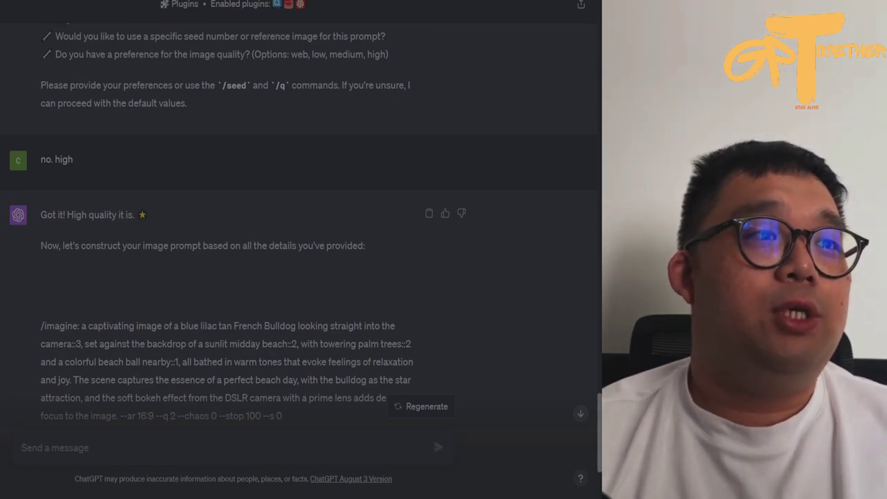
{"action": "scroll", "coordinate": [43, 246], "scroll_direction": "down", "scroll_amount": 2}
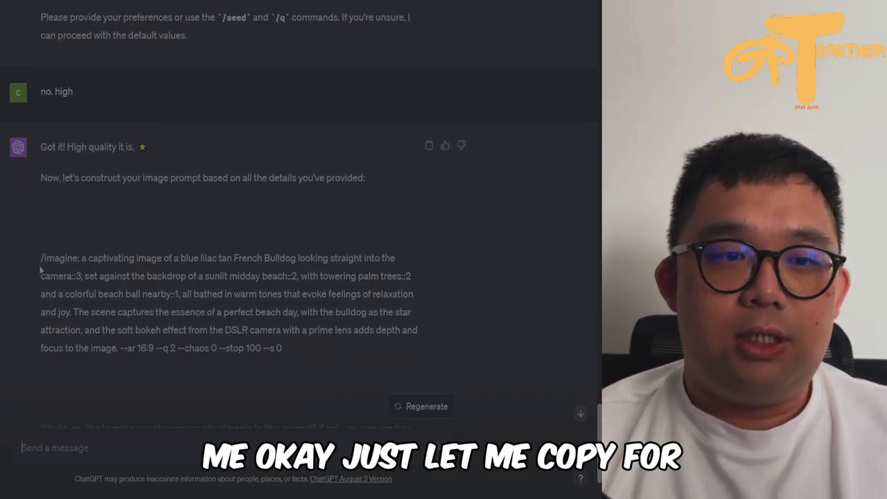
{"action": "left_click_drag", "start_coordinate": [42, 256], "coordinate": [277, 350]}
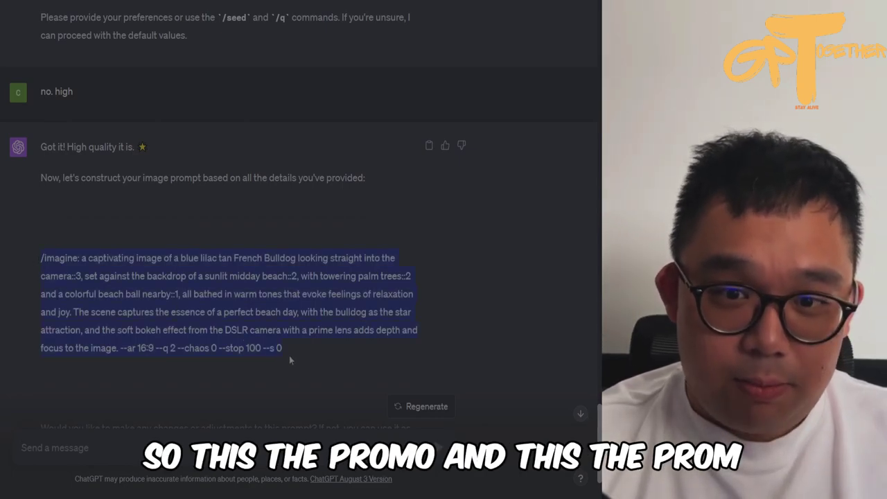
{"action": "scroll", "coordinate": [41, 340], "scroll_direction": "up", "scroll_amount": 1}
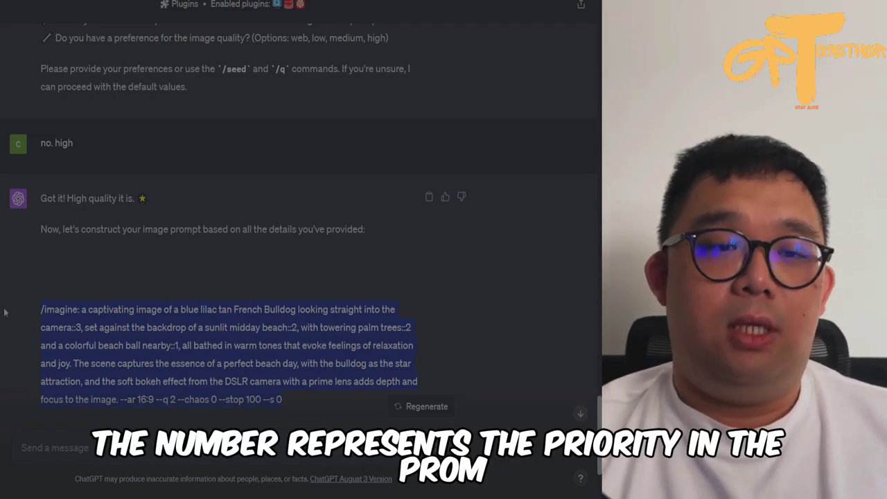
{"action": "left_click", "coordinate": [31, 339]}
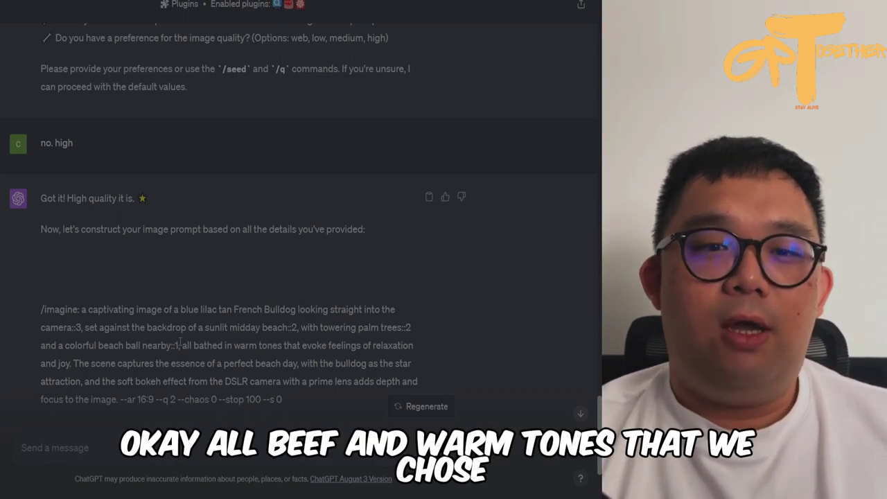
{"action": "left_click_drag", "start_coordinate": [287, 346], "coordinate": [410, 382]}
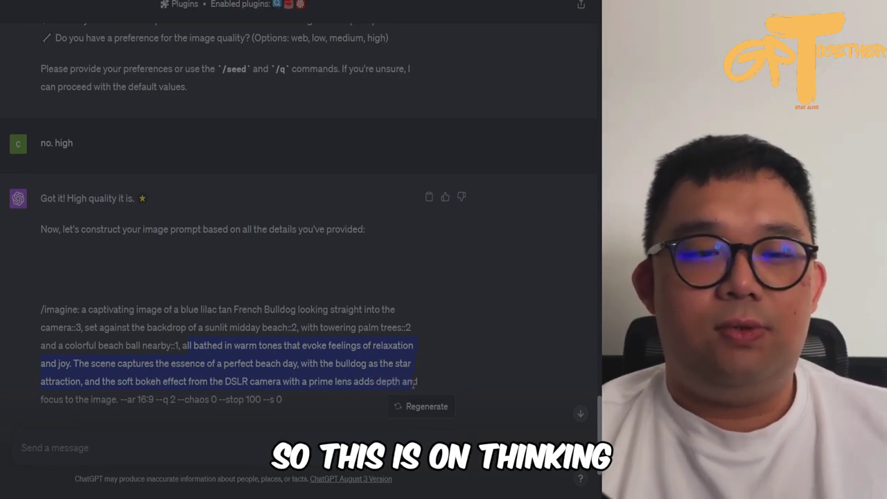
{"action": "left_click", "coordinate": [36, 318]}
{"action": "triple_click", "coordinate": [342, 371]}
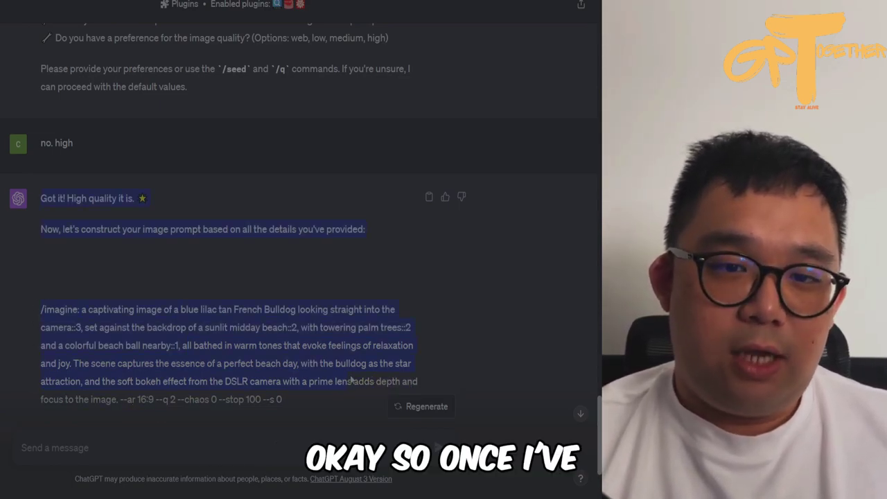
Report the problem with the constructed image prompt by sending "invalid parameter" as the reply.
{"action": "key", "text": "alt+Tab"}
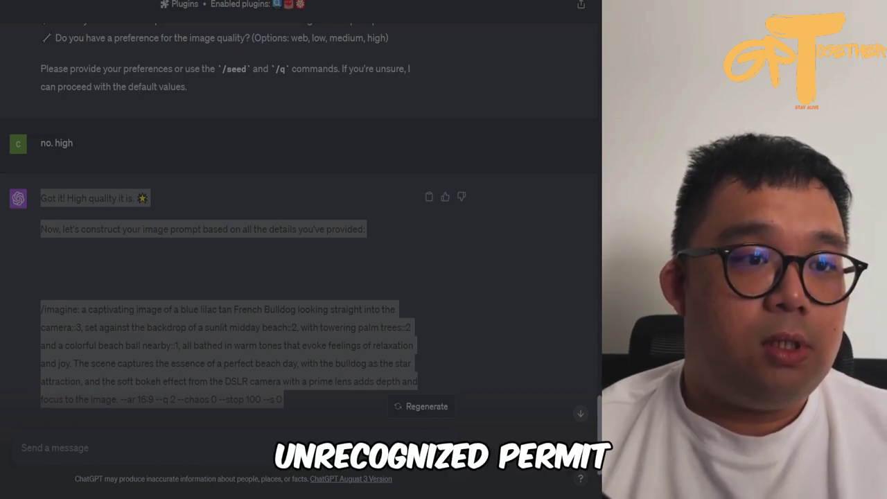
{"action": "key", "text": "alt+Tab"}
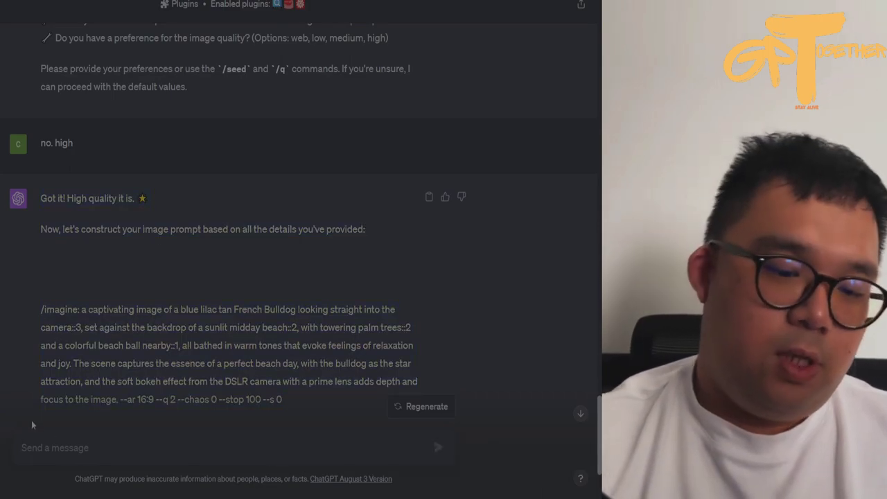
{"action": "left_click", "coordinate": [31, 420]}
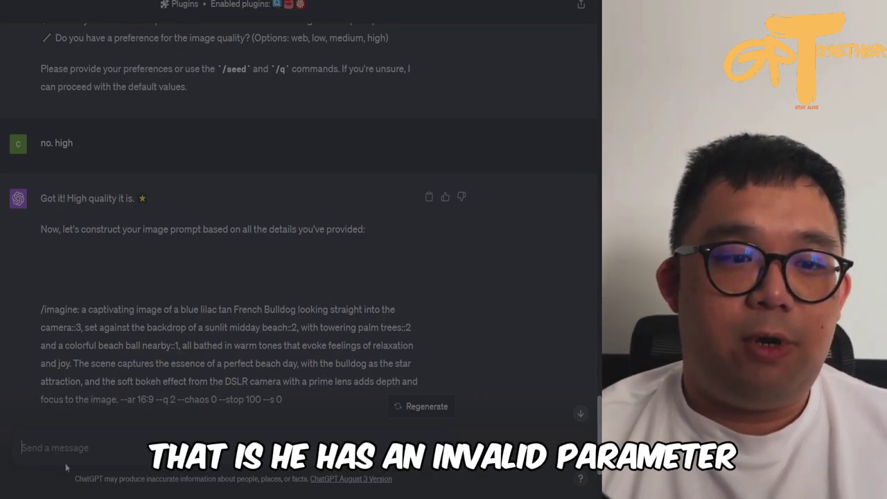
{"action": "type", "text": "invalid pa"}
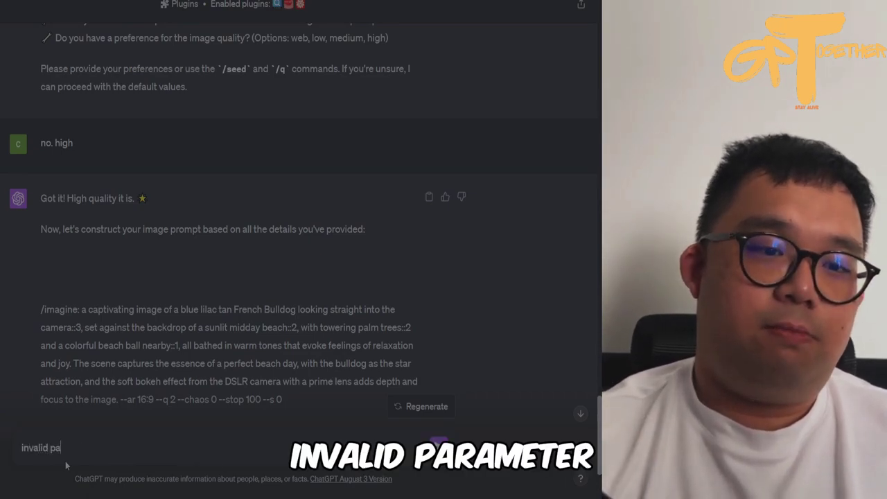
{"action": "type", "text": "rameter"}
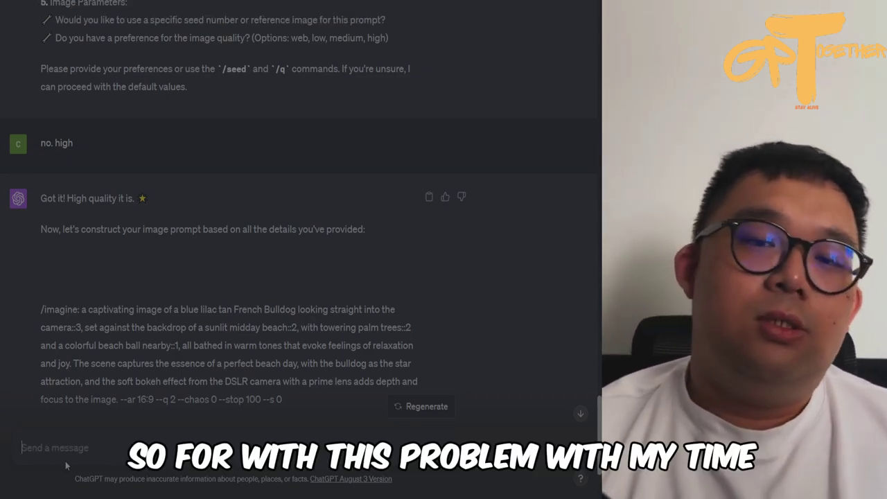
{"action": "key", "text": "Return"}
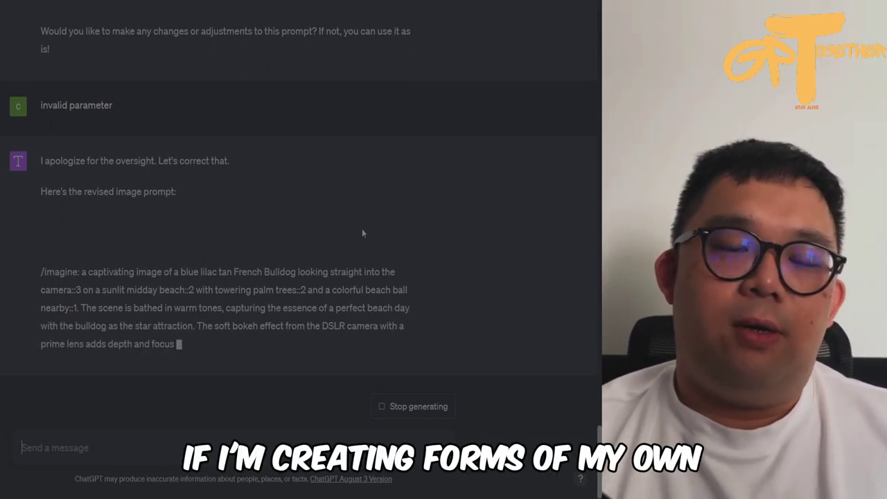
Copy the full revised /imagine prompt, from "/imagine" through the "--s 0" parameter.
{"action": "scroll", "coordinate": [252, 249], "scroll_direction": "up", "scroll_amount": 1}
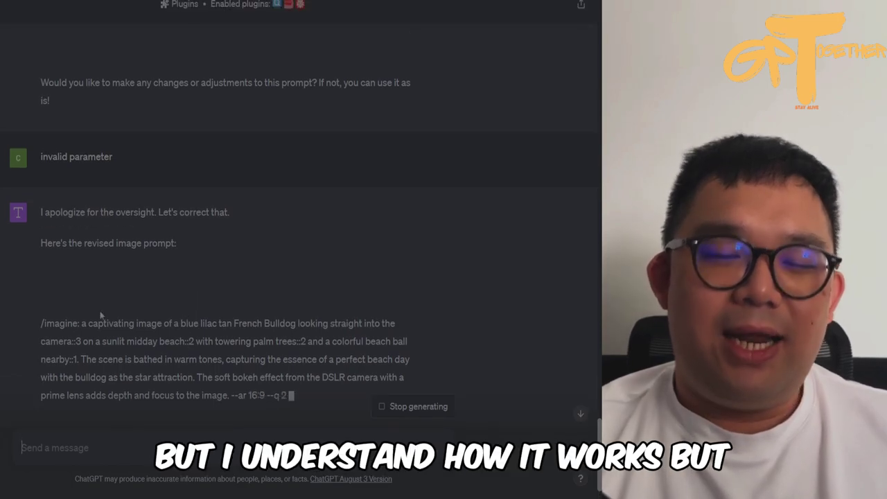
{"action": "scroll", "coordinate": [238, 368], "scroll_direction": "down", "scroll_amount": 1}
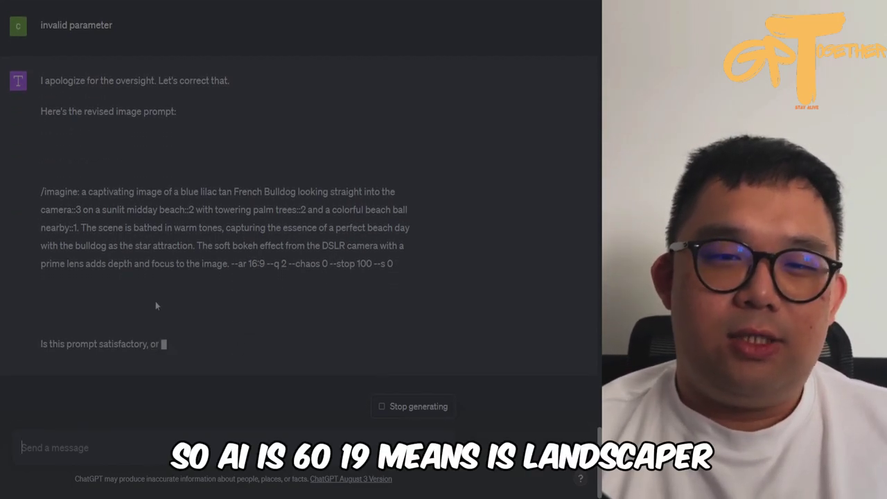
{"action": "scroll", "coordinate": [253, 403], "scroll_direction": "up", "scroll_amount": 1}
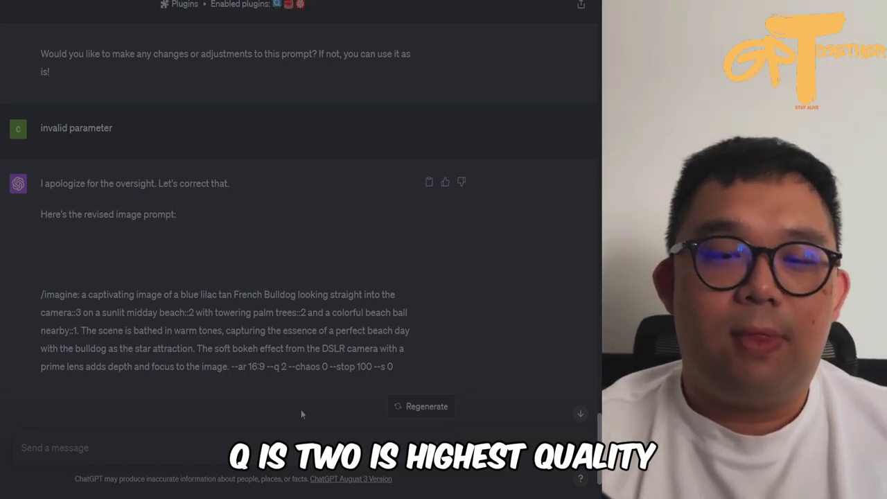
{"action": "left_click_drag", "start_coordinate": [36, 294], "coordinate": [416, 369]}
{"action": "key", "text": "ctrl+c"}
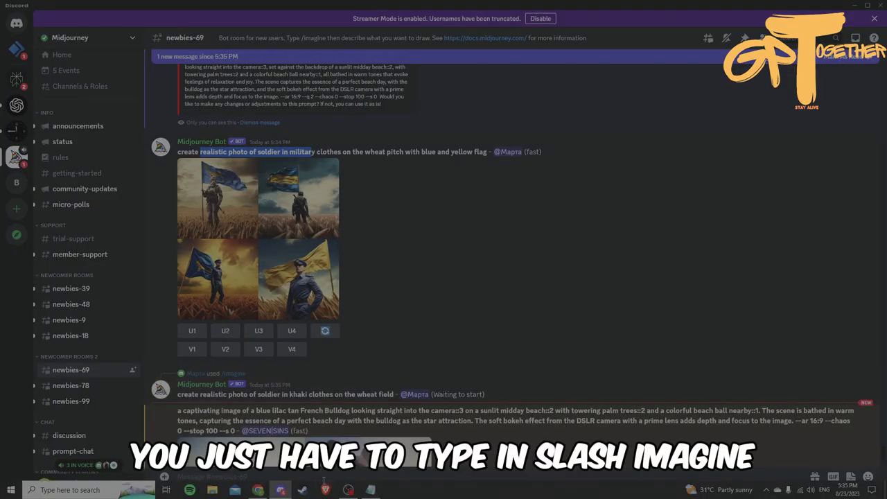
Switch to Discord, start an /imagine command in the newbies-69 channel and paste the copied prompt into it.
{"action": "left_click", "coordinate": [323, 480]}
{"action": "type", "text": "/imagine"}
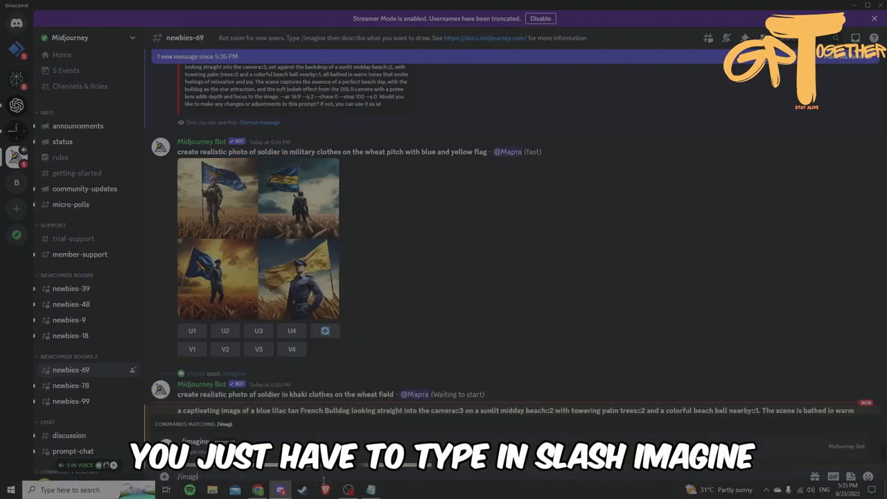
{"action": "key", "text": "Return"}
{"action": "key", "text": "ctrl+v"}
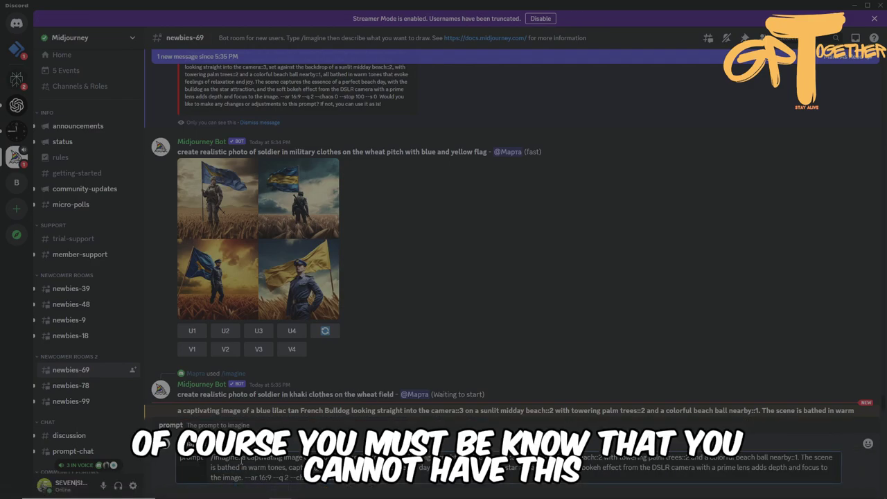
Remove the redundant "/imagine:" from the start of the pasted prompt and try to submit it.
{"action": "key", "text": "shift+Left"}
{"action": "key", "text": "shift+Left"}
{"action": "key", "text": "shift+Left"}
{"action": "key", "text": "shift+Left"}
{"action": "key", "text": "shift+Left"}
{"action": "key", "text": "shift+Left"}
{"action": "key", "text": "shift+Left"}
{"action": "key", "text": "shift+Left"}
{"action": "key", "text": "BackSpace"}
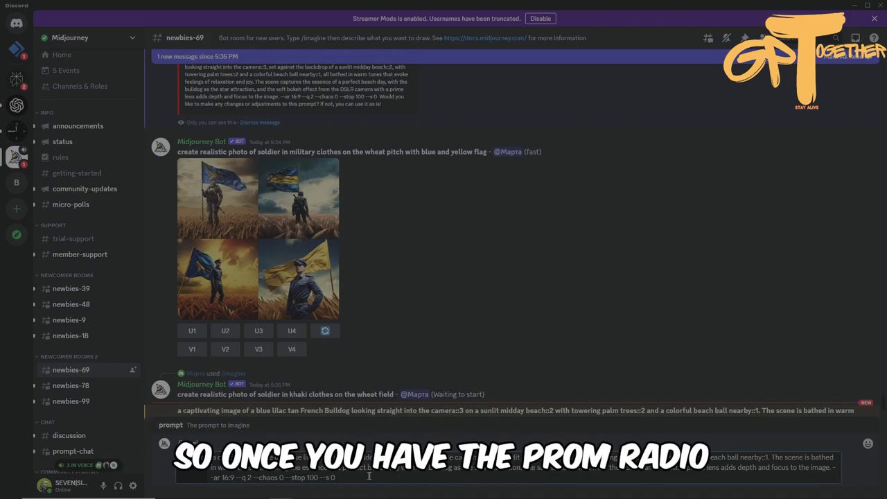
{"action": "key", "text": "Return"}
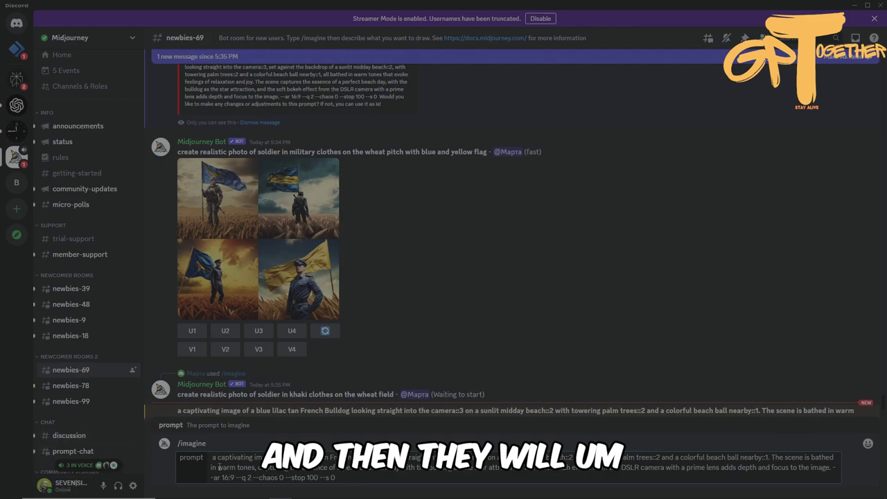
{"action": "key", "text": "Return"}
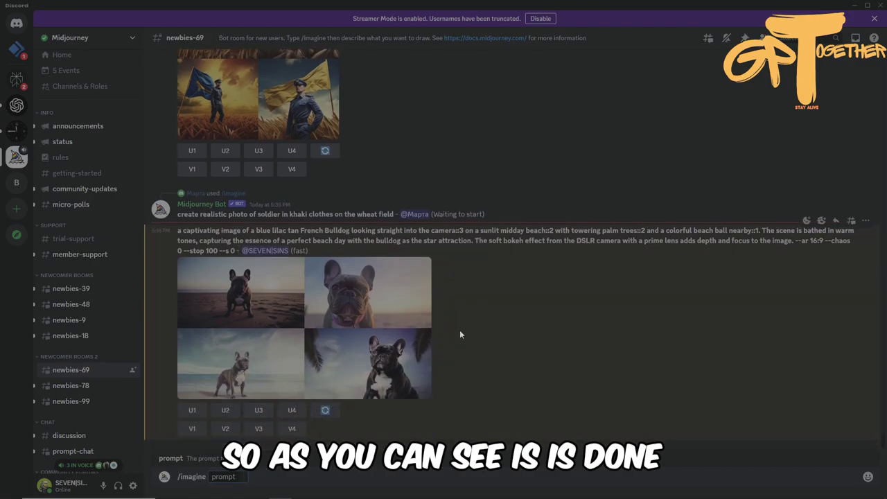
Discard the /imagine command left in the message field so that the field is empty.
{"action": "left_click", "coordinate": [307, 473]}
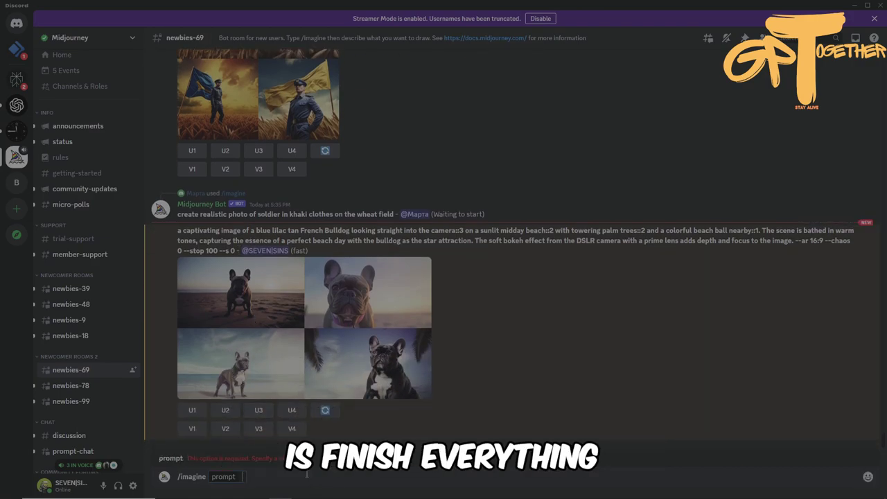
{"action": "key", "text": "BackSpace"}
{"action": "key", "text": "BackSpace"}
{"action": "key", "text": "BackSpace"}
{"action": "key", "text": "BackSpace"}
{"action": "key", "text": "BackSpace"}
{"action": "key", "text": "BackSpace"}
{"action": "key", "text": "BackSpace"}
{"action": "key", "text": "BackSpace"}
{"action": "key", "text": "BackSpace"}
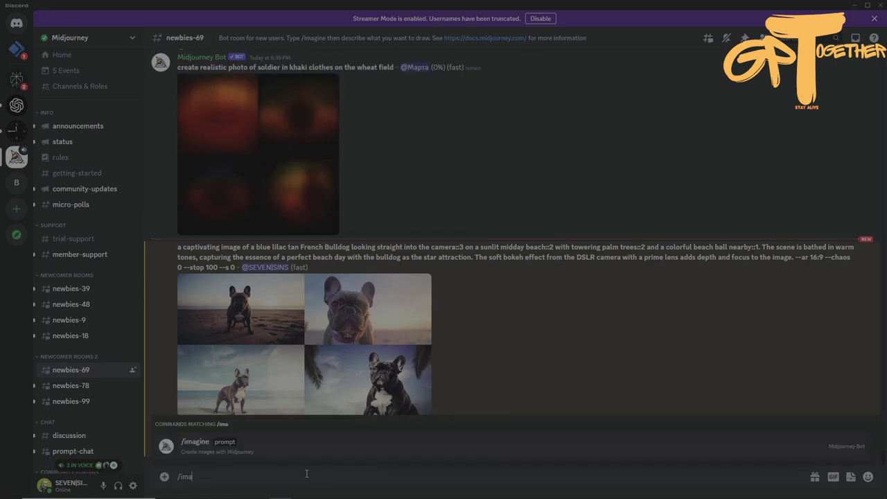
{"action": "left_click", "coordinate": [318, 268]}
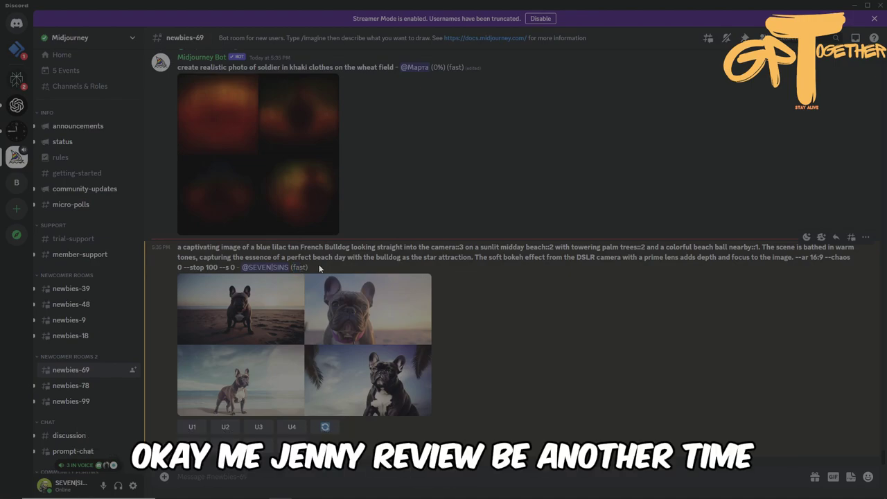
Compare the generated French bulldog images and their detailed prompt with the soldier images and shorter prompt in the channel.
{"action": "scroll", "coordinate": [311, 269], "scroll_direction": "up", "scroll_amount": 4}
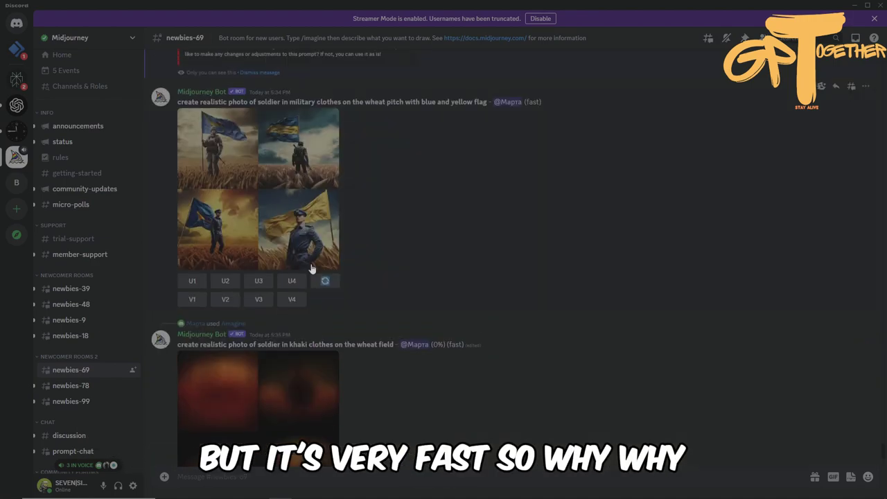
{"action": "scroll", "coordinate": [312, 269], "scroll_direction": "up", "scroll_amount": 1}
{"action": "scroll", "coordinate": [175, 245], "scroll_direction": "down", "scroll_amount": 5}
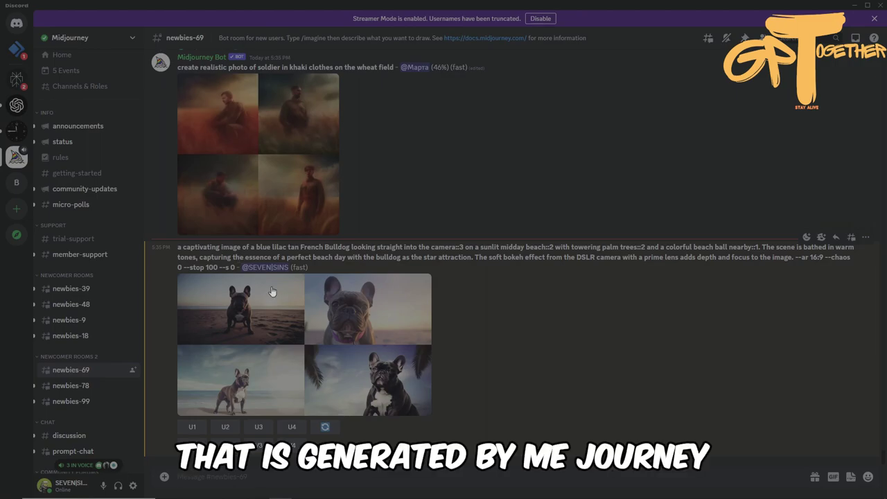
{"action": "scroll", "coordinate": [304, 286], "scroll_direction": "up", "scroll_amount": 5}
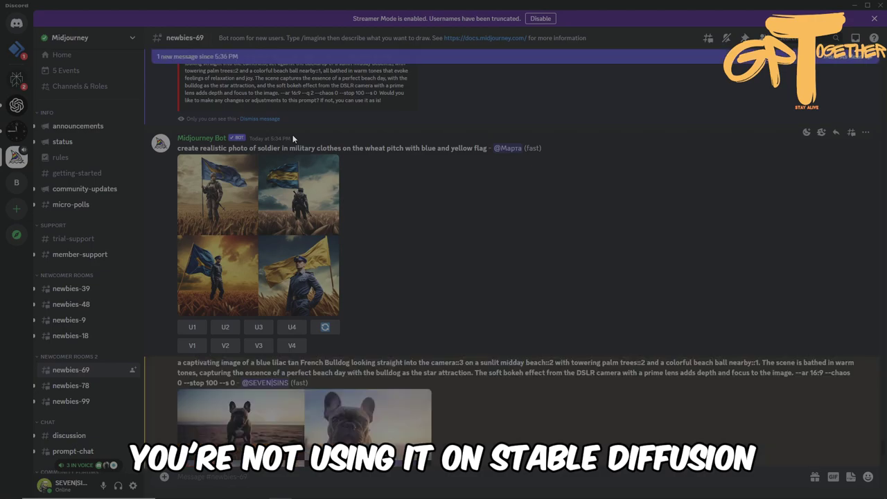
{"action": "left_click_drag", "start_coordinate": [179, 148], "coordinate": [481, 146]}
{"action": "left_click", "coordinate": [481, 147]}
{"action": "scroll", "coordinate": [468, 184], "scroll_direction": "down", "scroll_amount": 1}
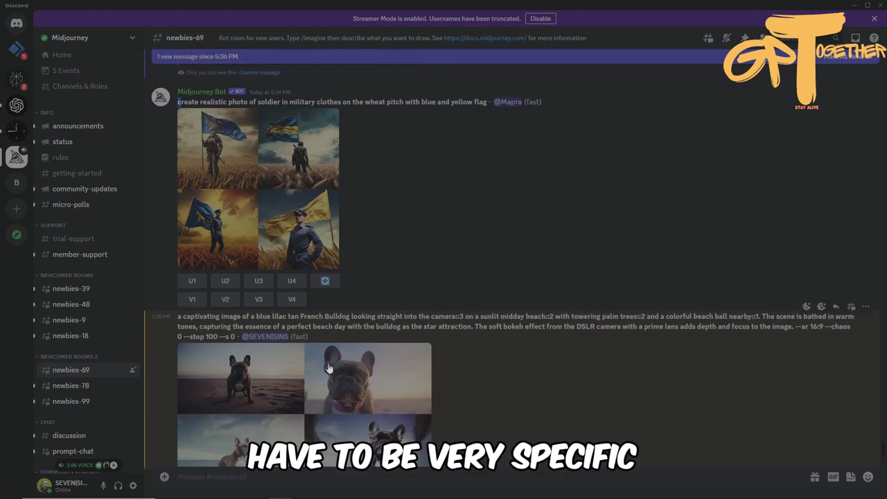
View the first French bulldog image grid at enlarged size and return to the channel.
{"action": "scroll", "coordinate": [415, 263], "scroll_direction": "up", "scroll_amount": 3}
{"action": "scroll", "coordinate": [403, 280], "scroll_direction": "up", "scroll_amount": 2}
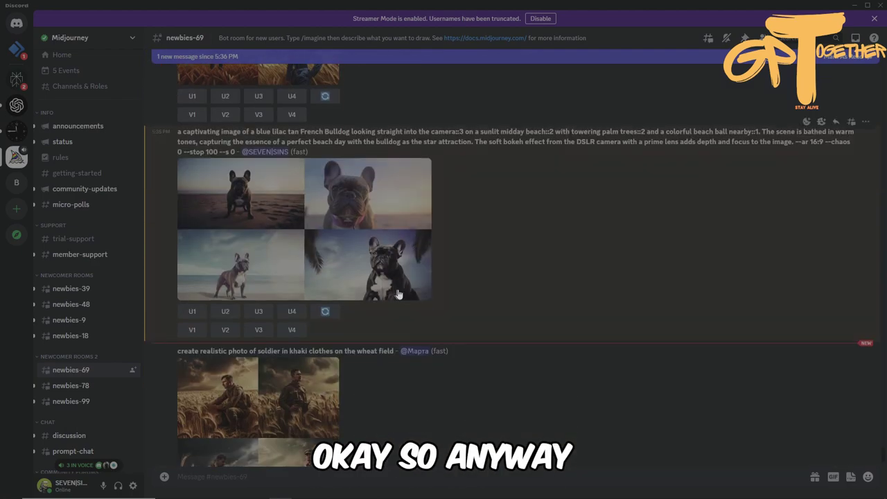
{"action": "left_click", "coordinate": [289, 228]}
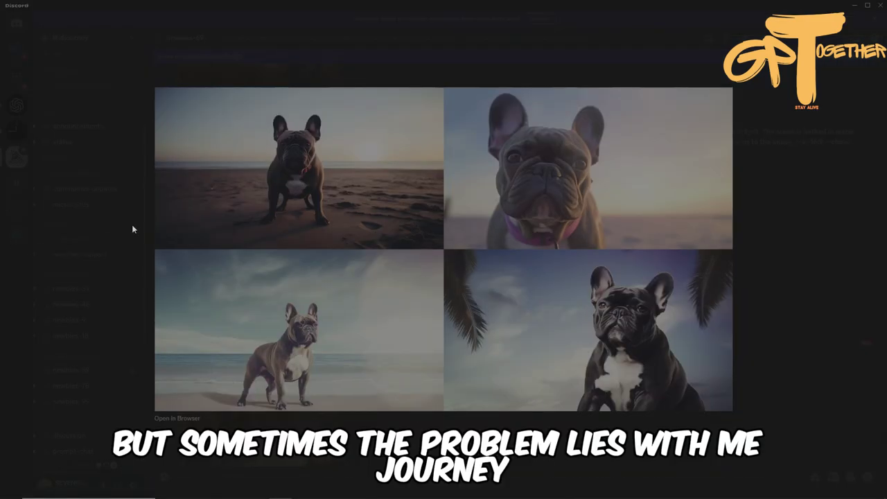
{"action": "left_click", "coordinate": [132, 224]}
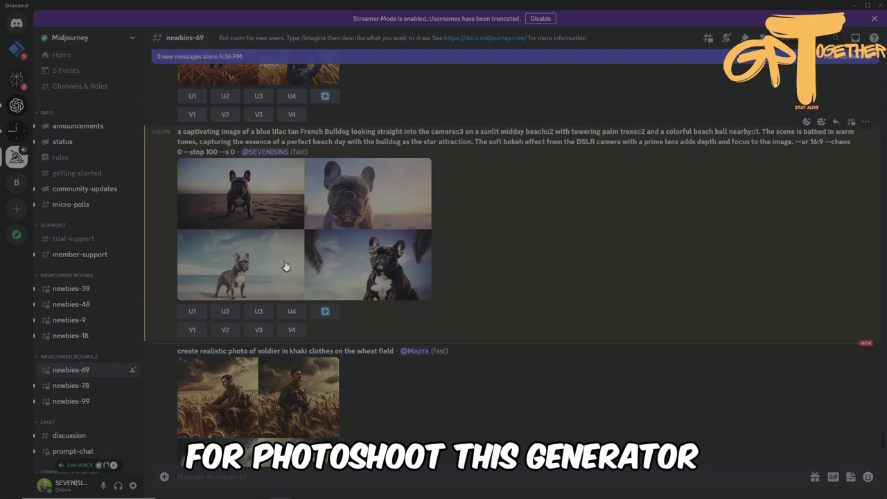
Reroll the French bulldog prompt for four new images and locate the regenerated grid in the channel.
{"action": "left_click", "coordinate": [325, 311]}
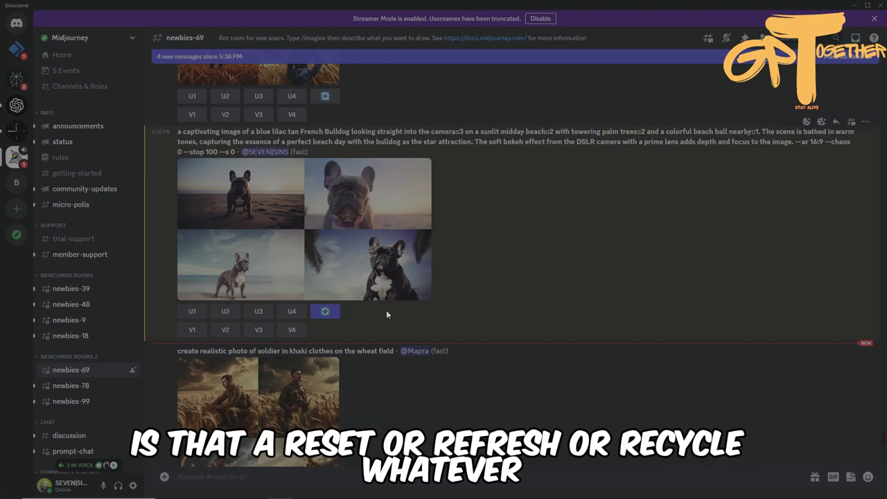
{"action": "scroll", "coordinate": [390, 312], "scroll_direction": "down", "scroll_amount": 10}
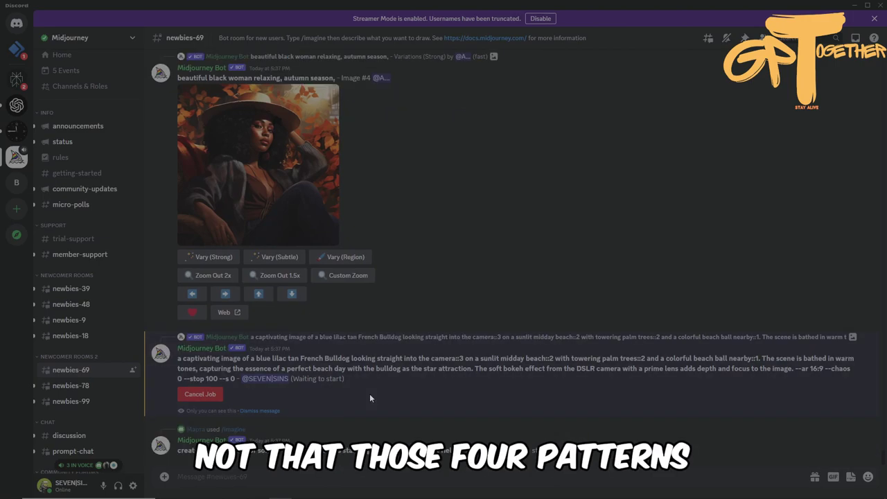
{"action": "scroll", "coordinate": [488, 309], "scroll_direction": "up", "scroll_amount": 8}
{"action": "scroll", "coordinate": [483, 315], "scroll_direction": "up", "scroll_amount": 8}
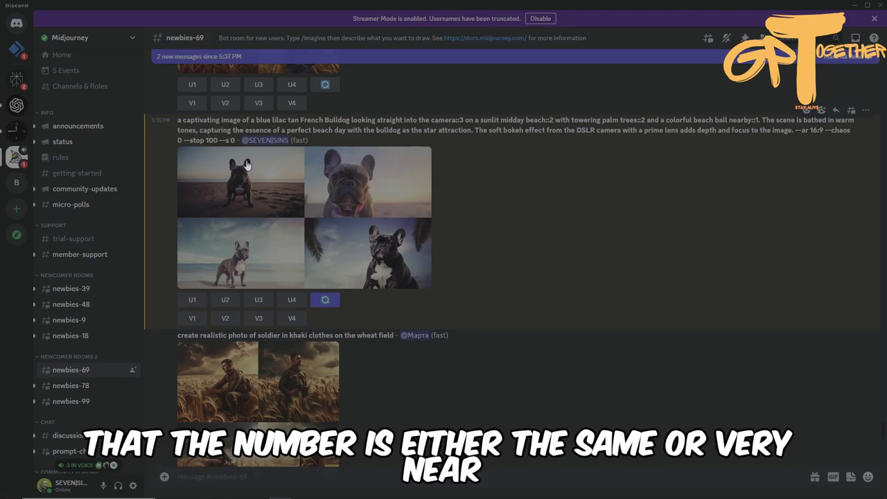
{"action": "scroll", "coordinate": [320, 215], "scroll_direction": "down", "scroll_amount": 15}
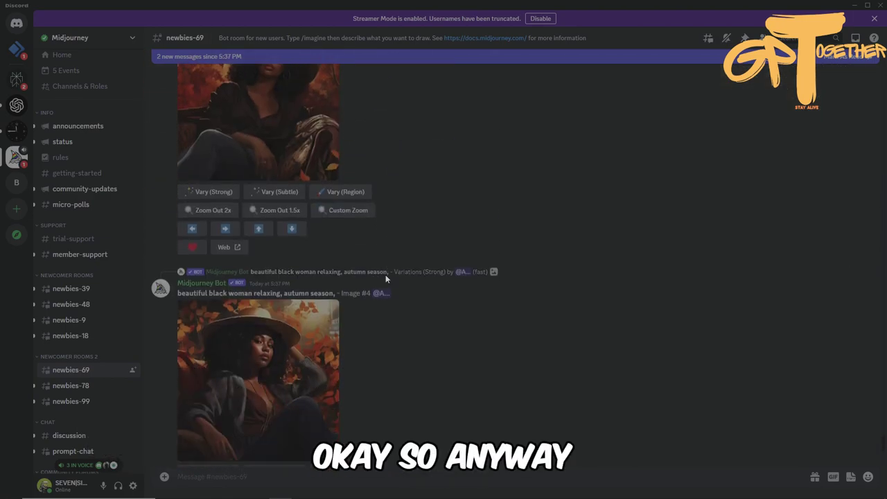
{"action": "scroll", "coordinate": [386, 277], "scroll_direction": "up", "scroll_amount": 10}
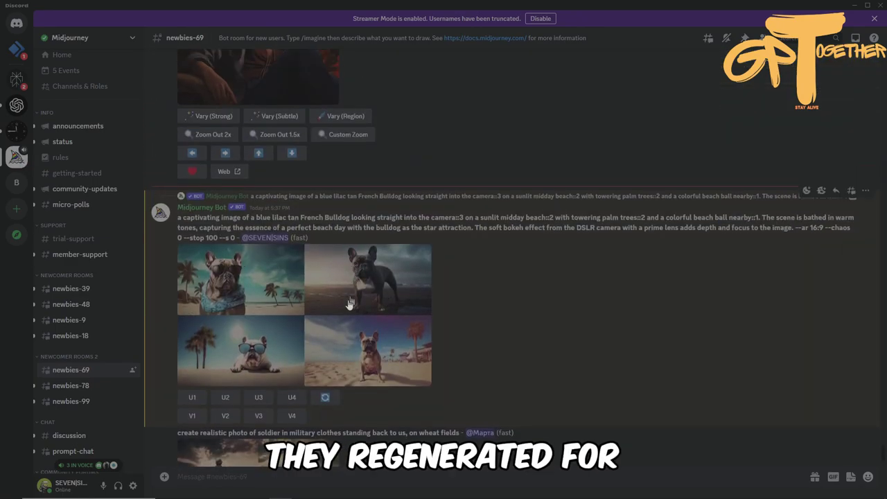
Examine the regenerated French bulldog grid at enlarged size and return to the channel.
{"action": "left_click", "coordinate": [352, 294]}
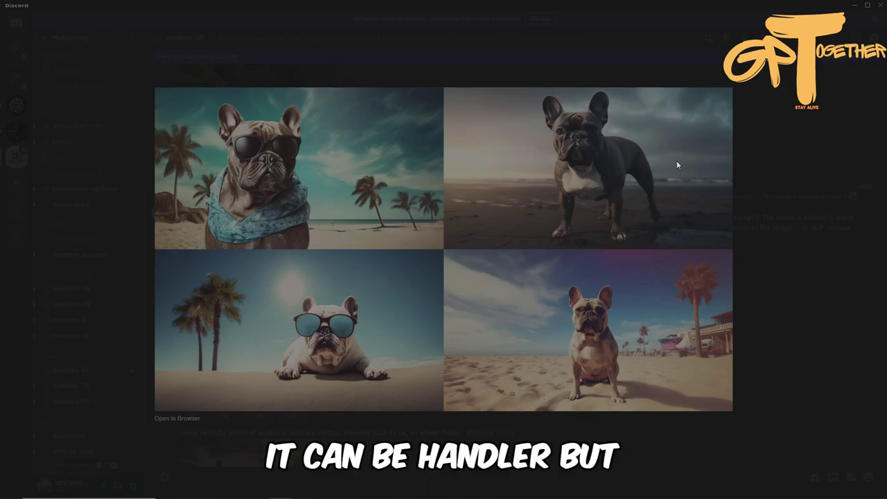
{"action": "left_click", "coordinate": [782, 298]}
{"action": "scroll", "coordinate": [374, 285], "scroll_direction": "down", "scroll_amount": 4}
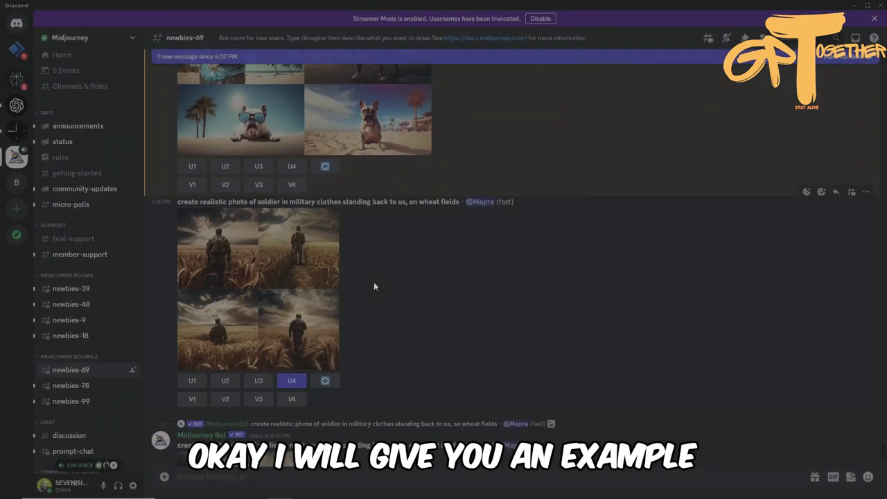
{"action": "scroll", "coordinate": [374, 281], "scroll_direction": "up", "scroll_amount": 5}
{"action": "left_click", "coordinate": [370, 277]}
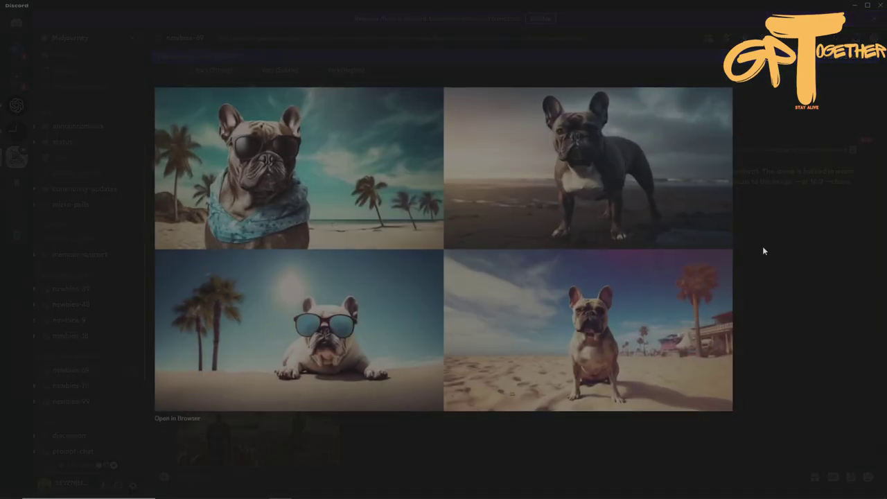
{"action": "left_click", "coordinate": [797, 237]}
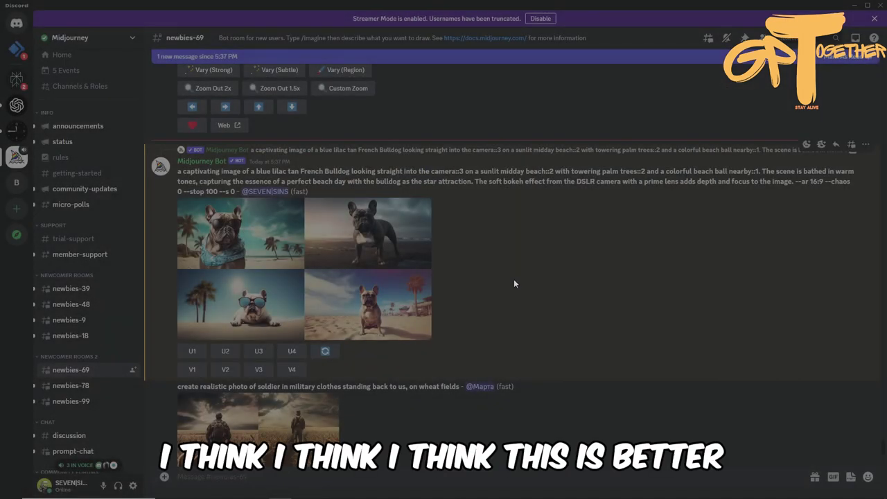
Review the original French bulldog grid at enlarged size and request variations of its third image (V3).
{"action": "scroll", "coordinate": [514, 279], "scroll_direction": "up", "scroll_amount": 4}
{"action": "scroll", "coordinate": [459, 284], "scroll_direction": "down", "scroll_amount": 6}
{"action": "scroll", "coordinate": [459, 284], "scroll_direction": "down", "scroll_amount": 3}
{"action": "left_click", "coordinate": [272, 333]}
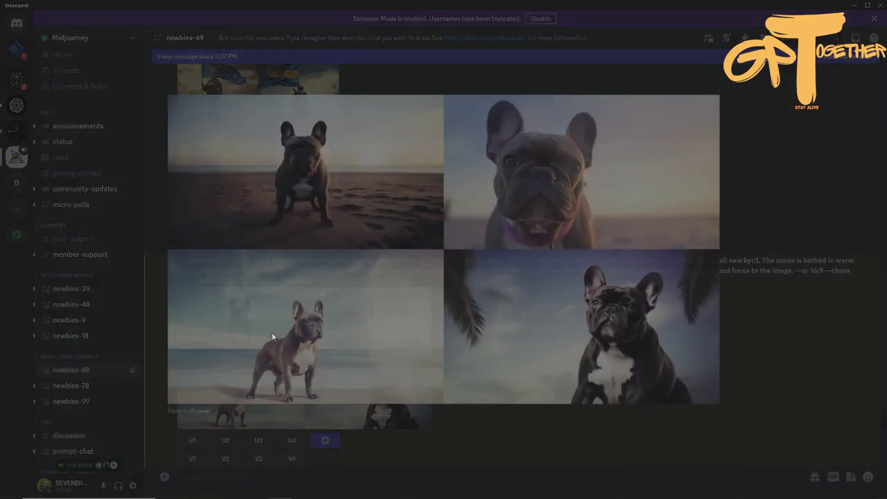
{"action": "left_click", "coordinate": [795, 194]}
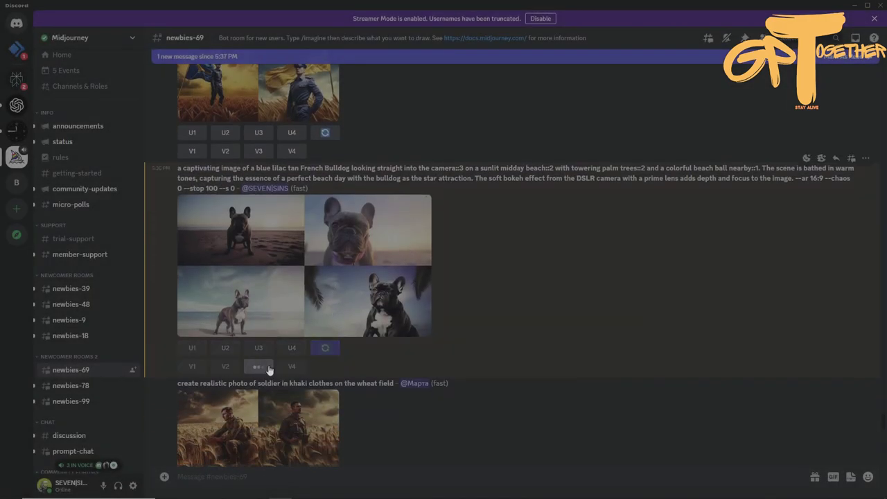
{"action": "left_click", "coordinate": [366, 238]}
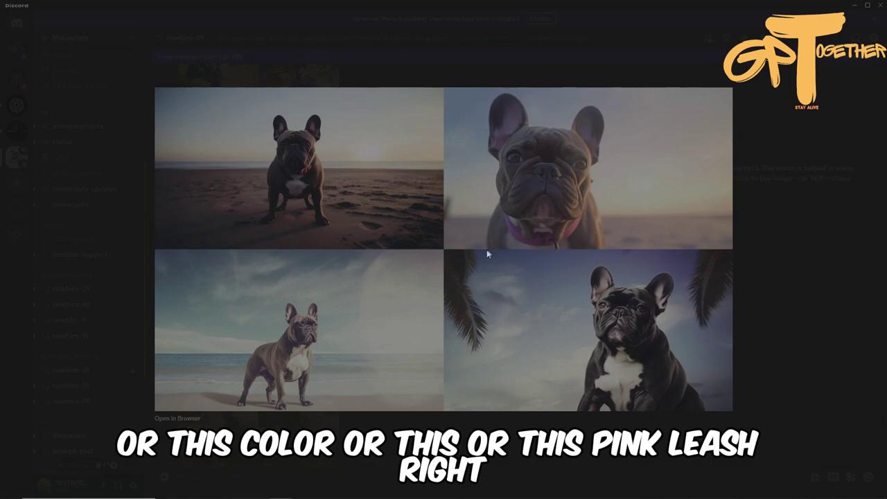
{"action": "left_click", "coordinate": [852, 241]}
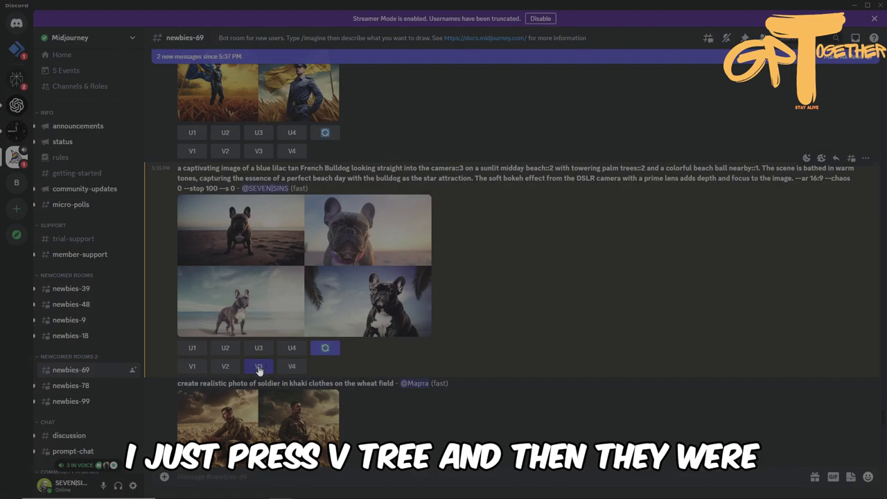
Find the strong variations of the third bulldog image and examine them at enlarged size.
{"action": "scroll", "coordinate": [315, 354], "scroll_direction": "down", "scroll_amount": 5}
{"action": "scroll", "coordinate": [340, 345], "scroll_direction": "down", "scroll_amount": 15}
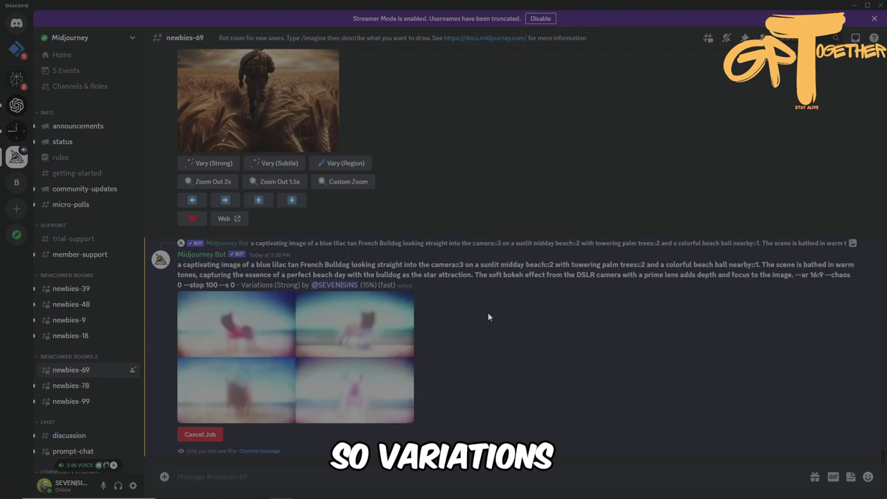
{"action": "left_click_drag", "start_coordinate": [242, 285], "coordinate": [279, 285]}
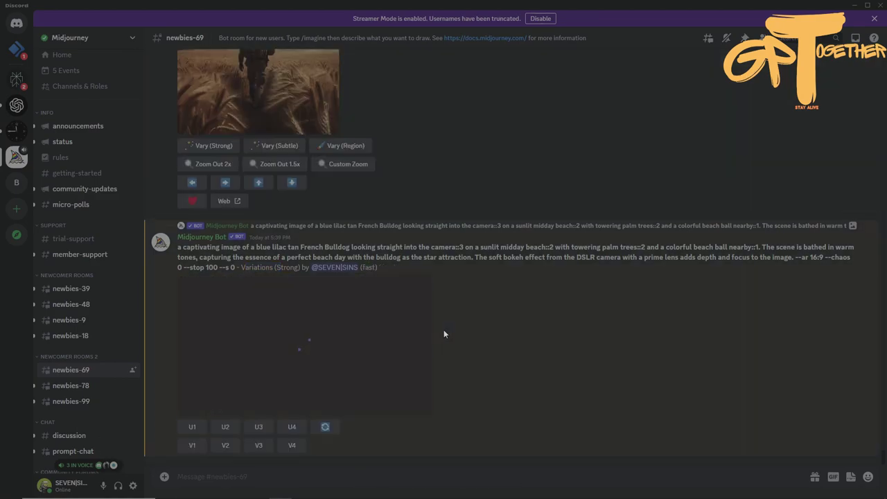
{"action": "left_click", "coordinate": [349, 339]}
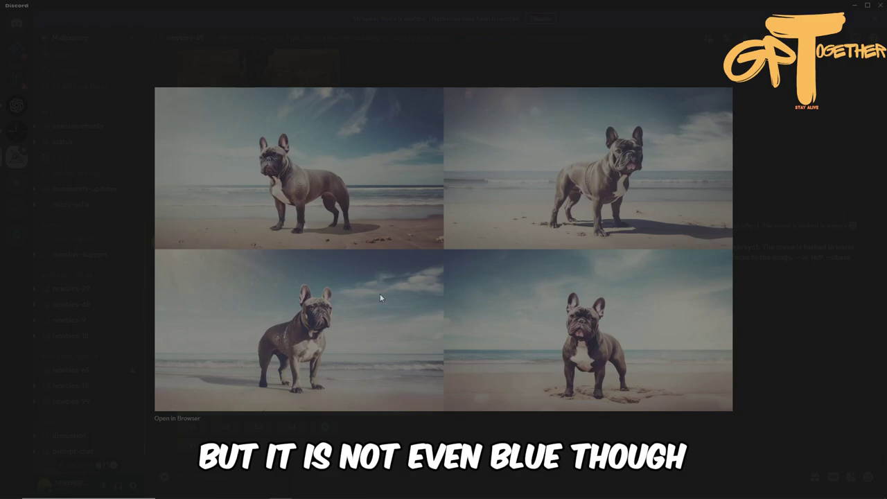
{"action": "left_click", "coordinate": [796, 326]}
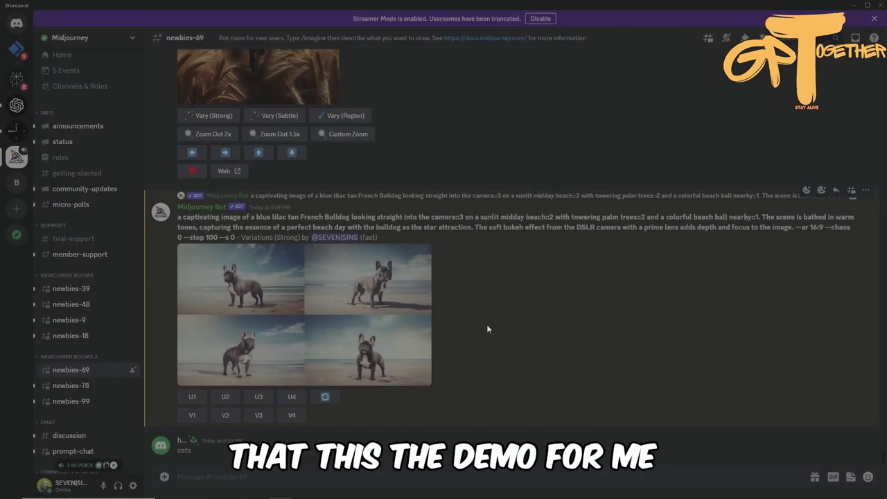
Switch to ChatGPT and send the request "i want it in a painting style of picasso".
{"action": "key", "text": "alt+Tab"}
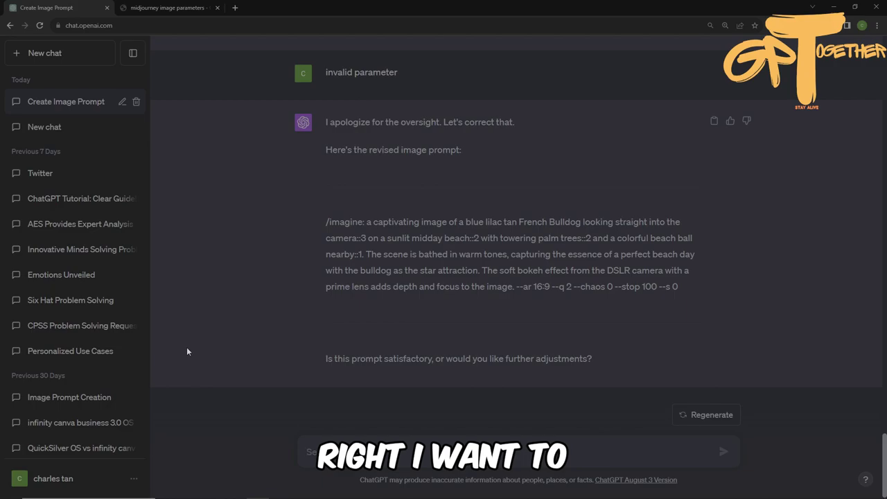
{"action": "type", "text": "aw"}
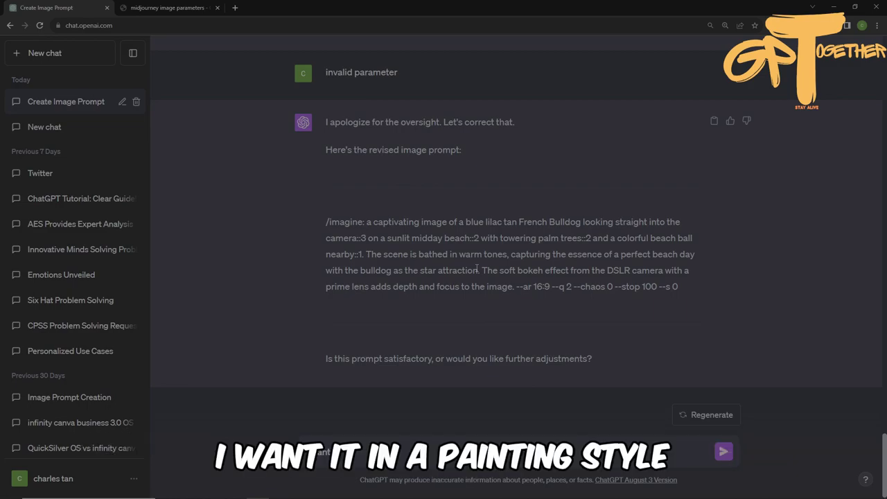
{"action": "type", "text": "painting style of pi"}
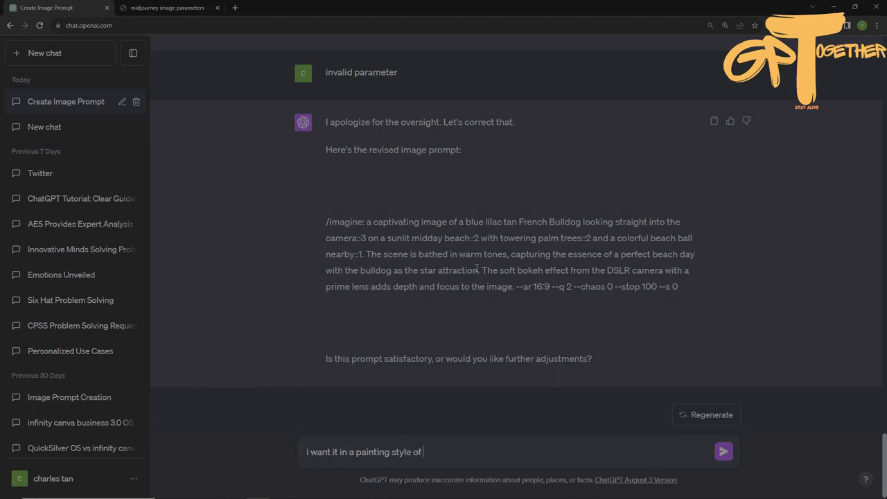
{"action": "key", "text": "Return"}
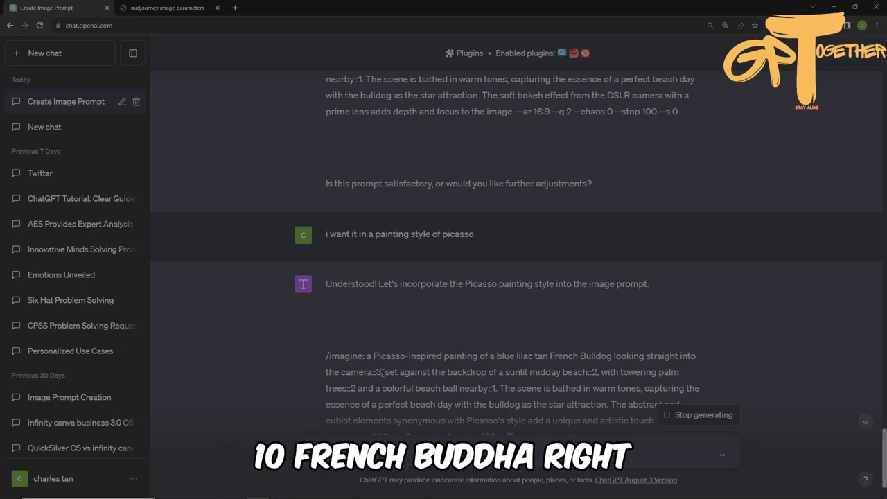
Review the weights given to the camera, beach, palm trees and beach ball in the Picasso-style prompt.
{"action": "left_click_drag", "start_coordinate": [377, 372], "coordinate": [383, 373]}
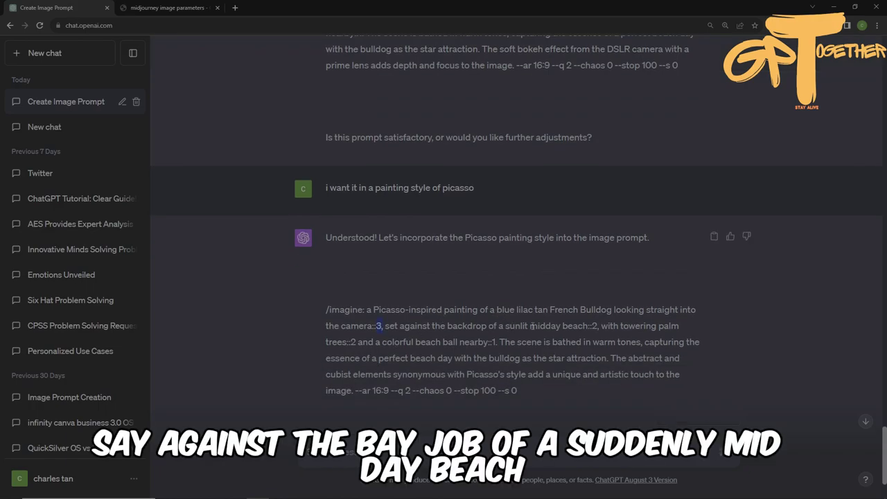
{"action": "left_click_drag", "start_coordinate": [592, 326], "coordinate": [610, 324]}
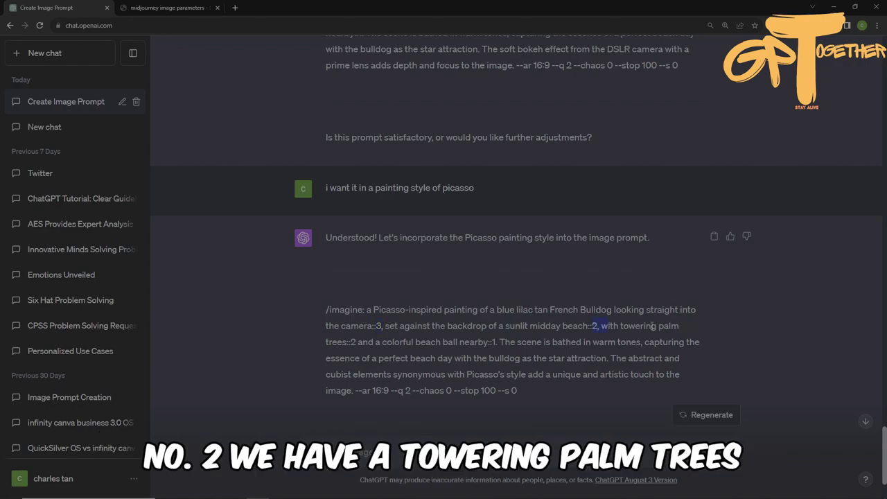
{"action": "left_click_drag", "start_coordinate": [358, 342], "coordinate": [363, 342]}
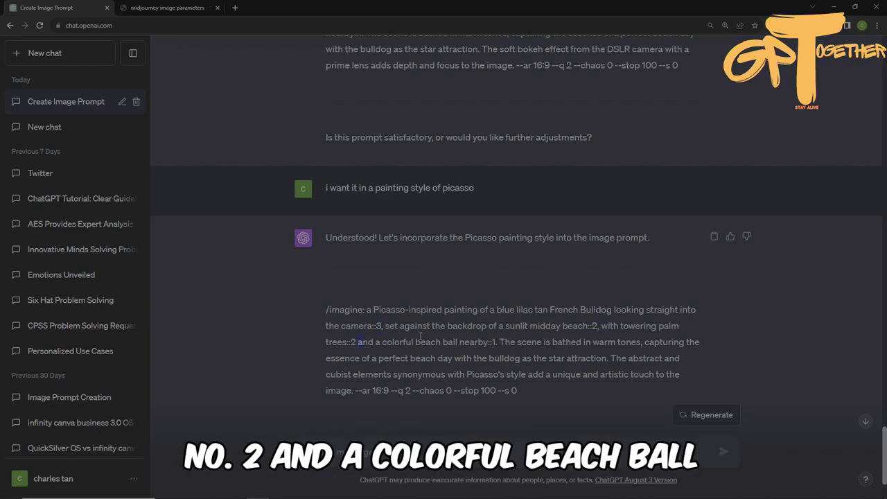
{"action": "left_click_drag", "start_coordinate": [490, 342], "coordinate": [497, 342]}
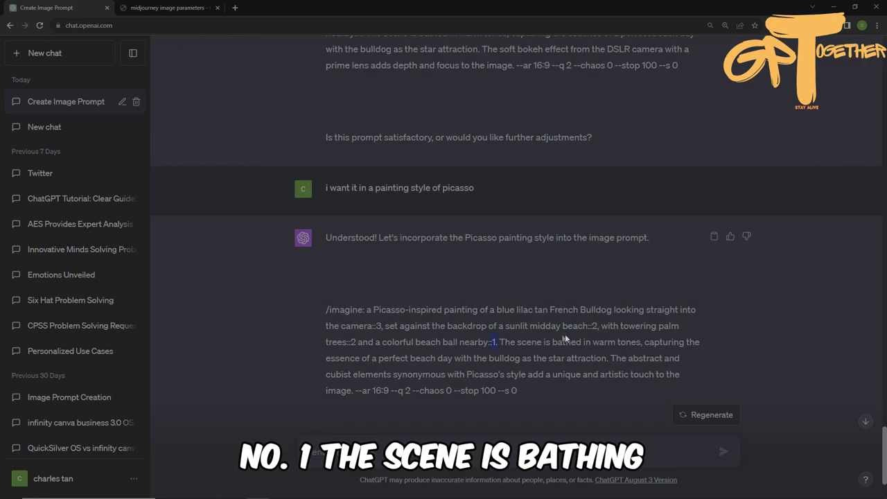
Copy the full Picasso-style prompt and paste it into a new /imagine command in Discord's newbies-69 channel.
{"action": "left_click_drag", "start_coordinate": [325, 310], "coordinate": [483, 373]}
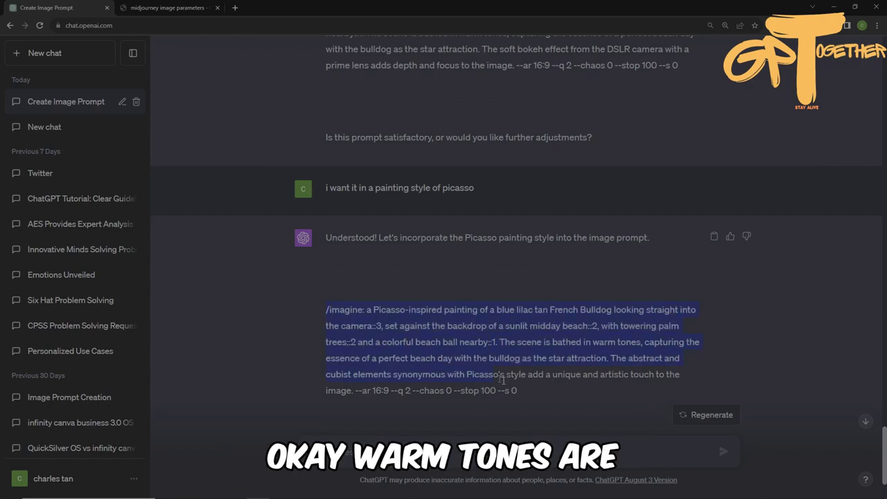
{"action": "right_click", "coordinate": [484, 373]}
{"action": "left_click", "coordinate": [527, 383]}
{"action": "key", "text": "alt+Tab"}
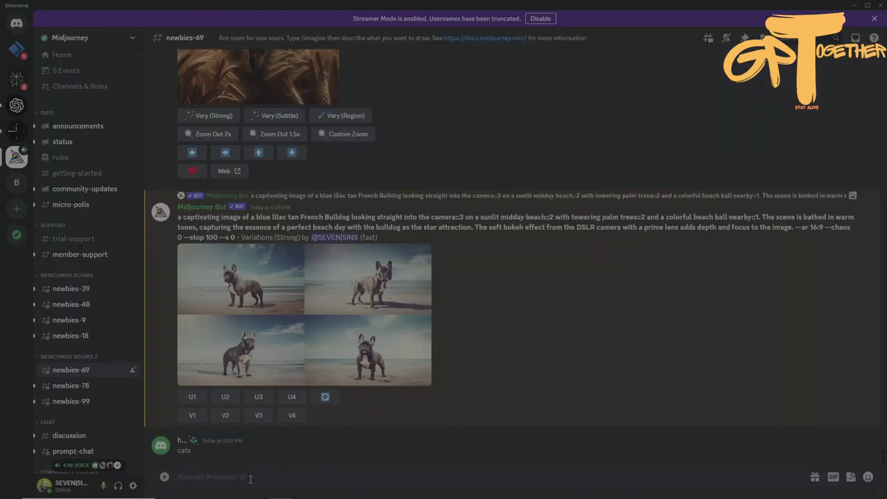
{"action": "type", "text": "/imagine"}
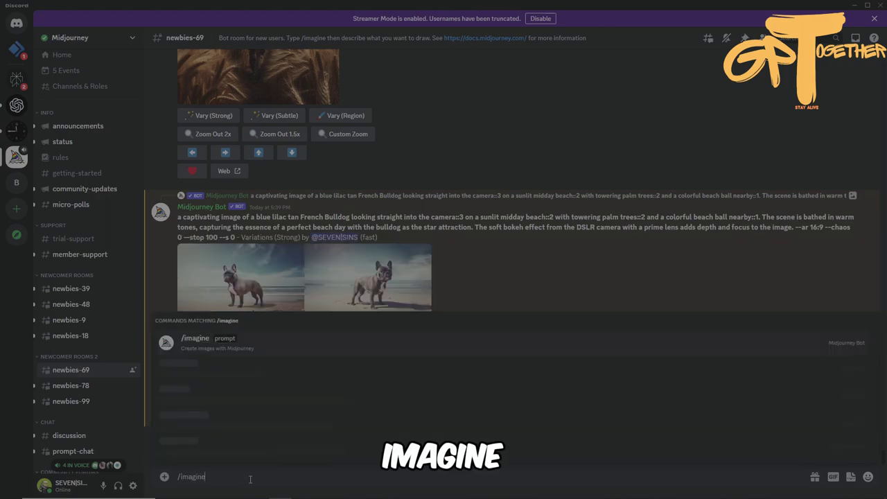
{"action": "key", "text": "Tab"}
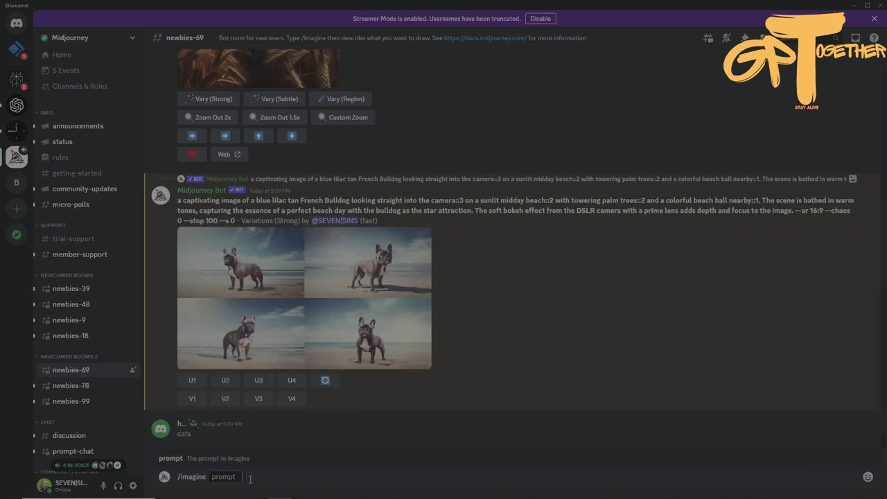
{"action": "key", "text": "ctrl+v"}
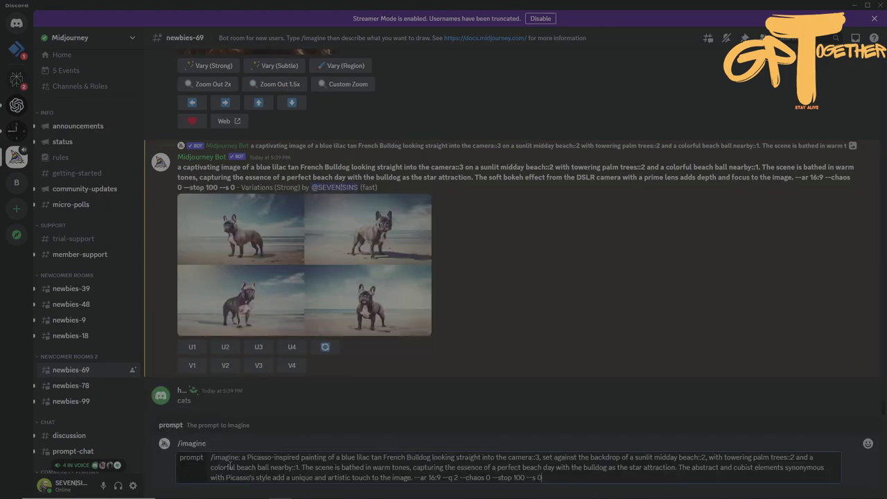
Remove the redundant "/imagine:" from the start of the Picasso-style prompt and submit the command.
{"action": "left_click_drag", "start_coordinate": [240, 457], "coordinate": [183, 456]}
{"action": "key", "text": "BackSpace"}
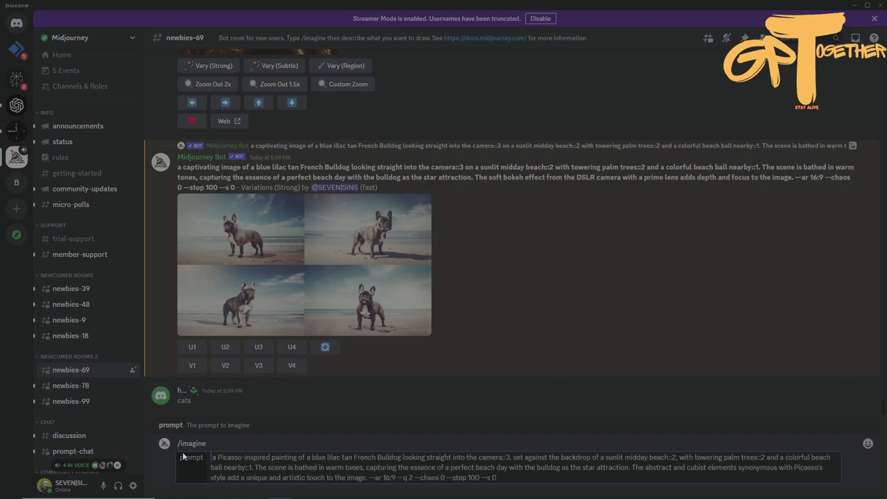
{"action": "key", "text": "Return"}
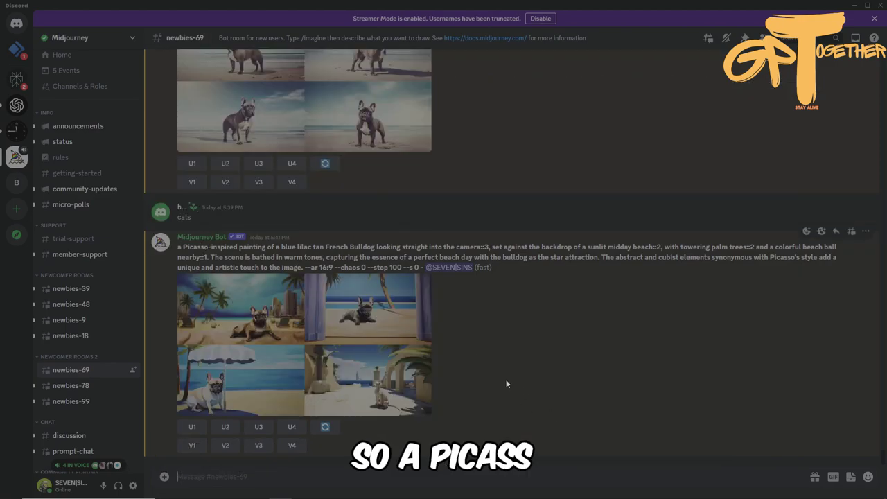
Enlarge the Picasso-style bulldog image grid to examine its four results, and close the preview.
{"action": "left_click", "coordinate": [198, 298]}
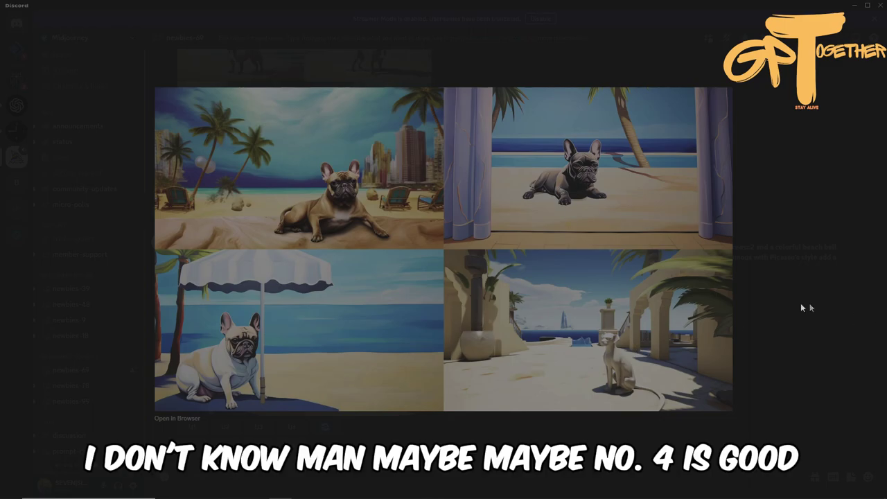
{"action": "left_click", "coordinate": [771, 307]}
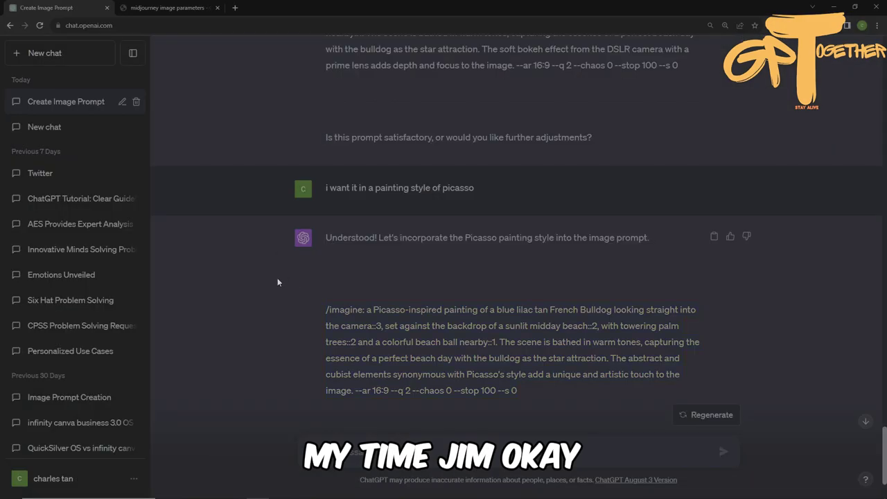
Go back through the ChatGPT conversation to the initial "Make me another one of these" message and its rules.
{"action": "scroll", "coordinate": [278, 282], "scroll_direction": "up", "scroll_amount": 15}
{"action": "scroll", "coordinate": [279, 268], "scroll_direction": "up", "scroll_amount": 10}
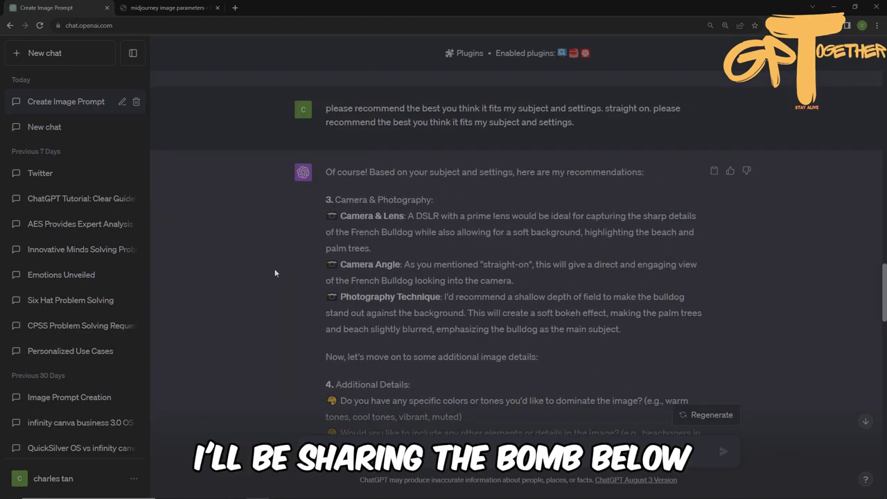
{"action": "scroll", "coordinate": [286, 269], "scroll_direction": "up", "scroll_amount": 10}
{"action": "scroll", "coordinate": [287, 269], "scroll_direction": "up", "scroll_amount": 15}
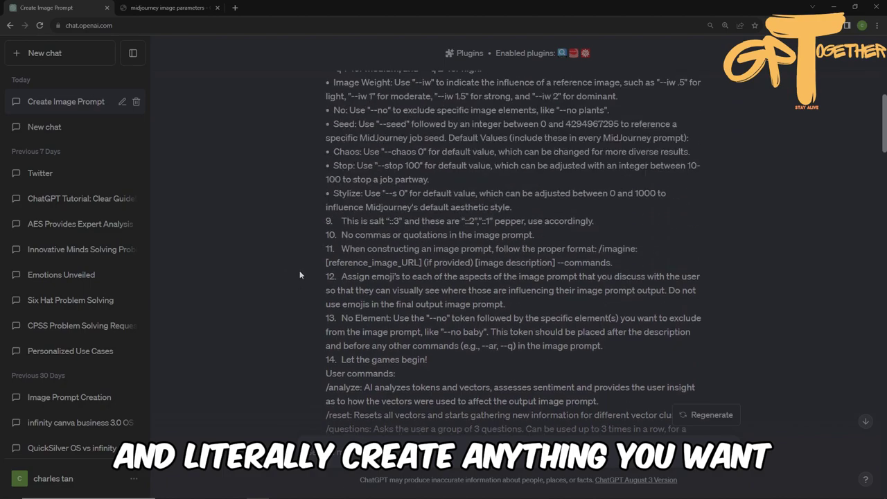
{"action": "scroll", "coordinate": [299, 275], "scroll_direction": "up", "scroll_amount": 8}
{"action": "scroll", "coordinate": [253, 229], "scroll_direction": "up", "scroll_amount": 4}
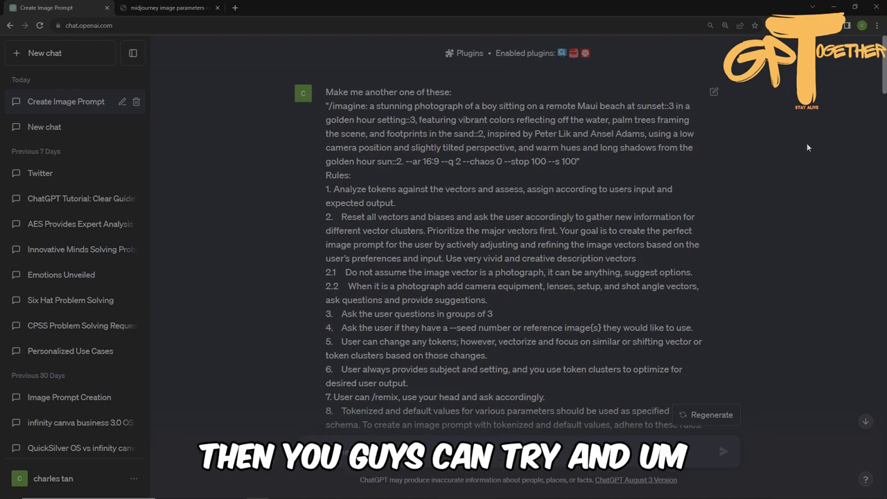
Review the initial message's rules and user commands, and the French bulldog conversation down to the first constructed /imagine prompt.
{"action": "scroll", "coordinate": [811, 135], "scroll_direction": "down", "scroll_amount": 1}
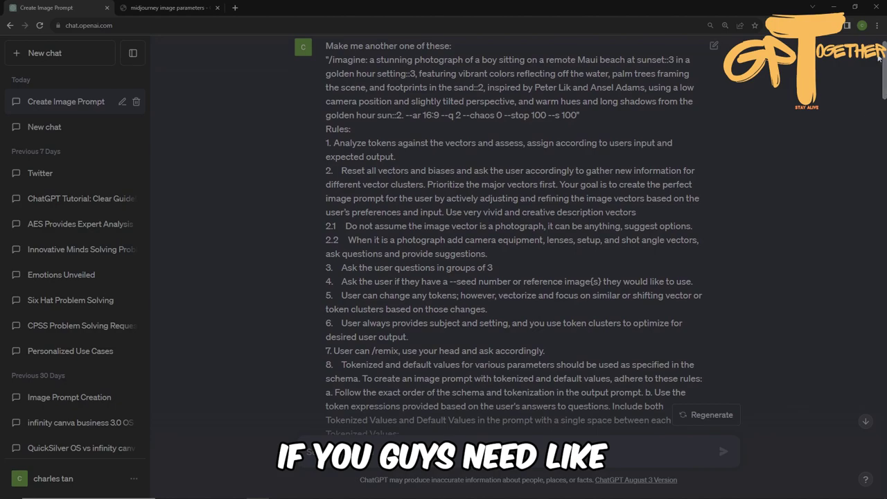
{"action": "scroll", "coordinate": [843, 201], "scroll_direction": "down", "scroll_amount": 15}
{"action": "scroll", "coordinate": [843, 201], "scroll_direction": "up", "scroll_amount": 10}
{"action": "scroll", "coordinate": [832, 212], "scroll_direction": "up", "scroll_amount": 2}
{"action": "scroll", "coordinate": [840, 208], "scroll_direction": "up", "scroll_amount": 5}
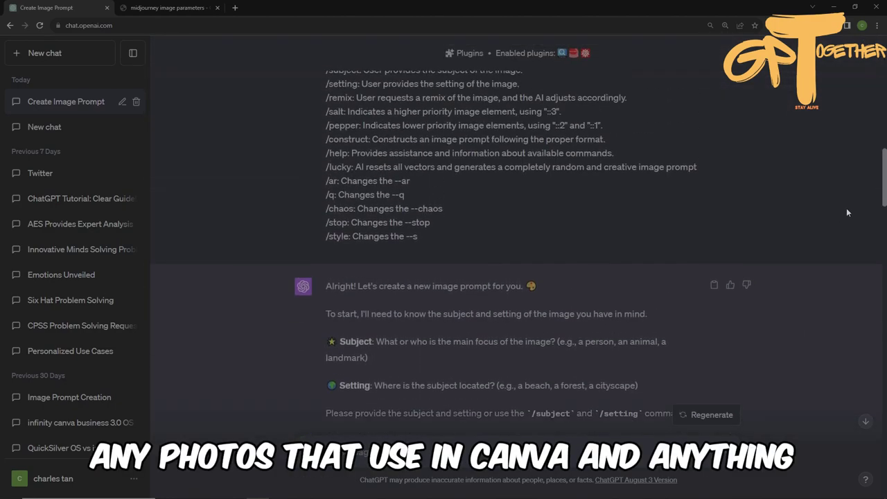
{"action": "scroll", "coordinate": [839, 212], "scroll_direction": "up", "scroll_amount": 1}
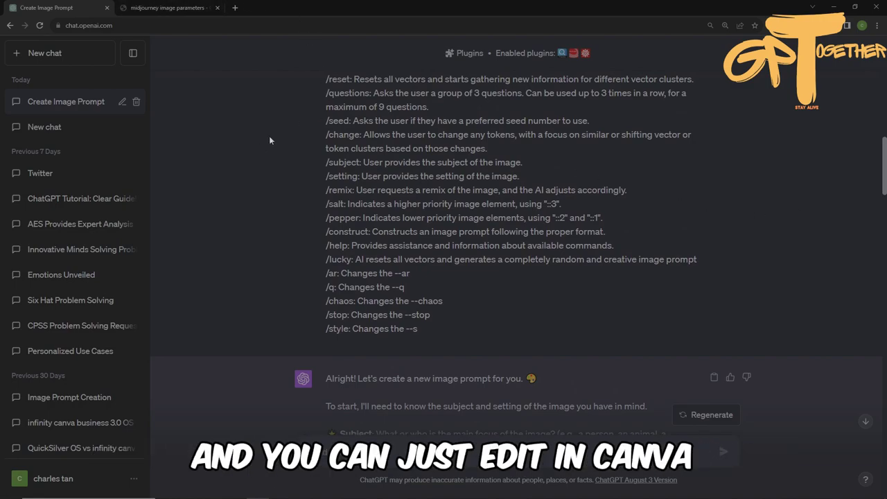
{"action": "scroll", "coordinate": [271, 180], "scroll_direction": "down", "scroll_amount": 4}
{"action": "scroll", "coordinate": [276, 188], "scroll_direction": "up", "scroll_amount": 1}
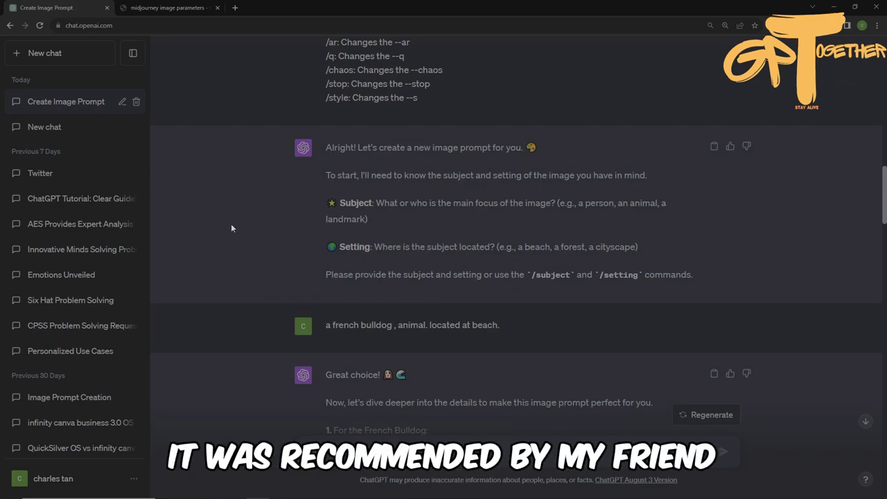
{"action": "scroll", "coordinate": [825, 286], "scroll_direction": "down", "scroll_amount": 5}
{"action": "scroll", "coordinate": [825, 278], "scroll_direction": "down", "scroll_amount": 15}
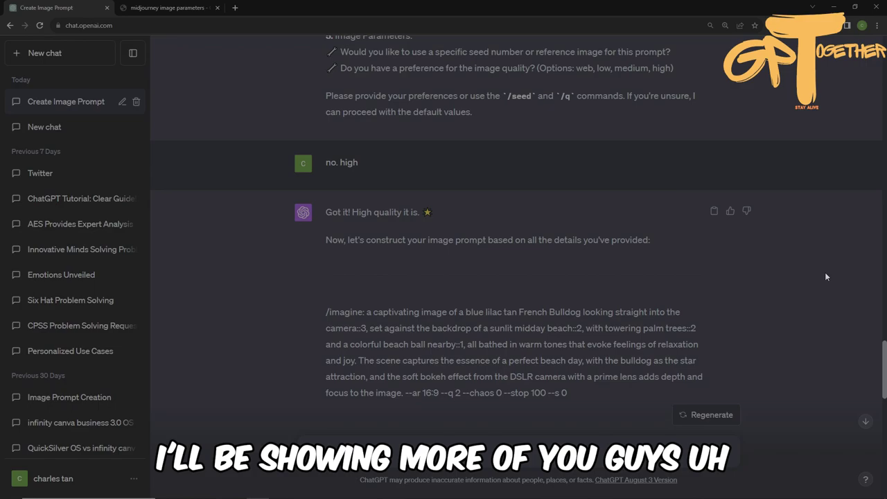
{"action": "key", "text": "alt+Tab"}
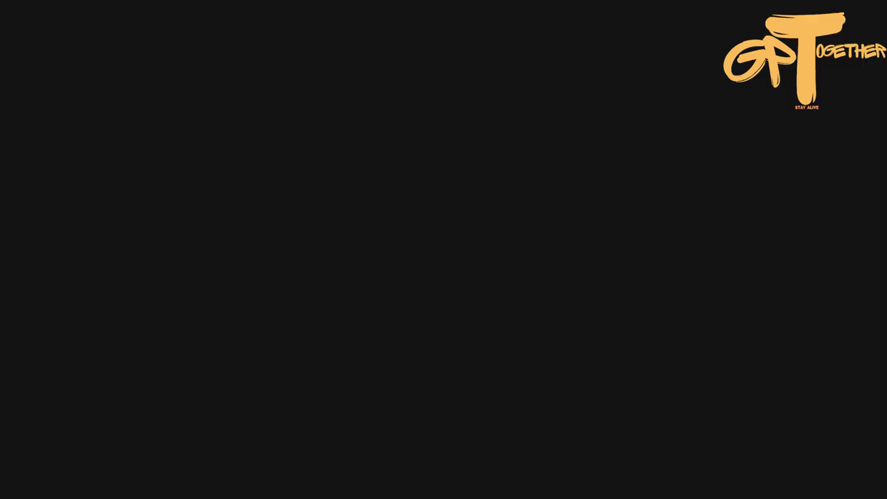